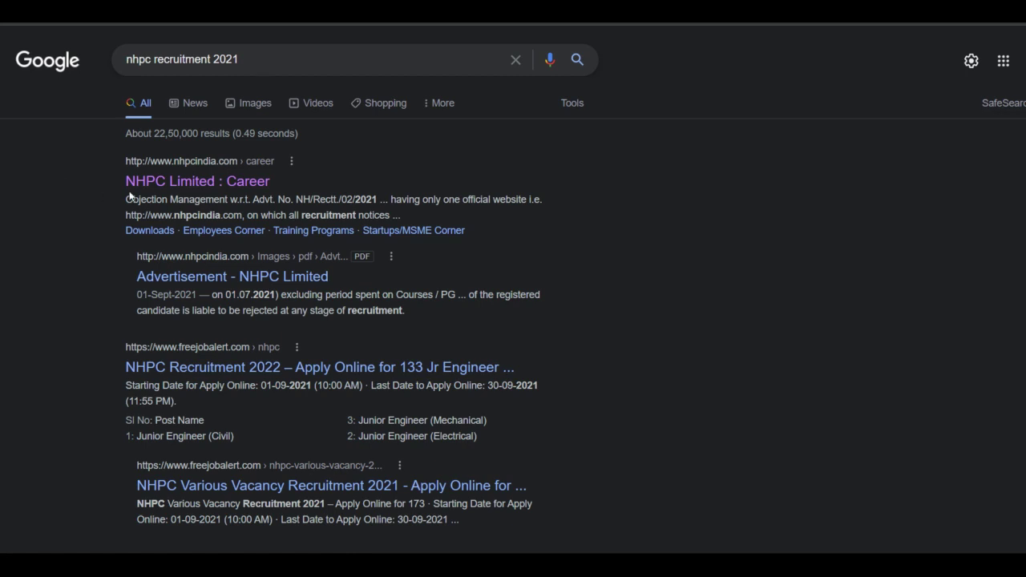
# - Open the NHPC advertisement PDF and highlight the Electrical pay scale and diploma eligibility conditions
pyautogui.click(183, 188)
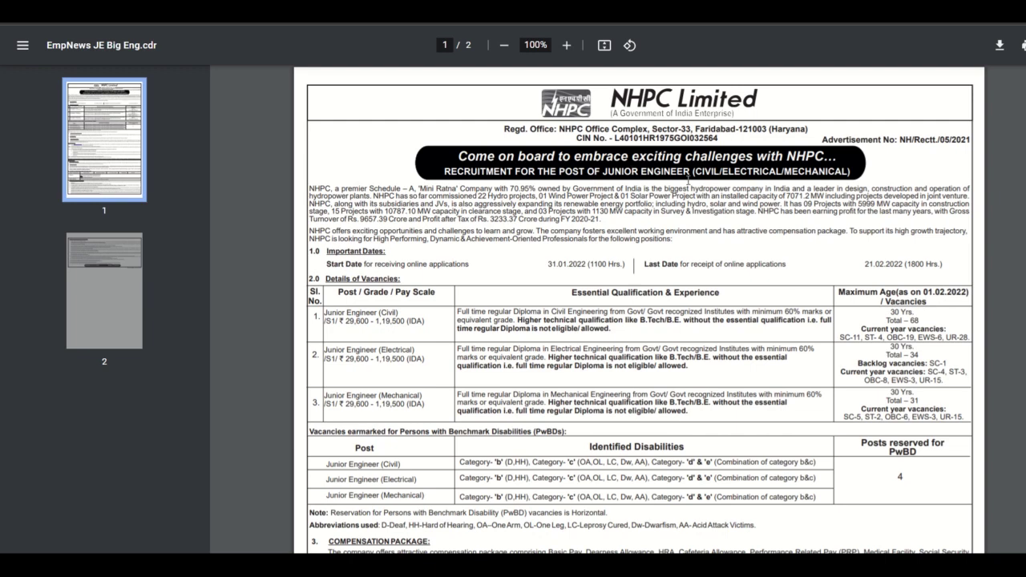
pyautogui.scroll(-2, 582, 337)
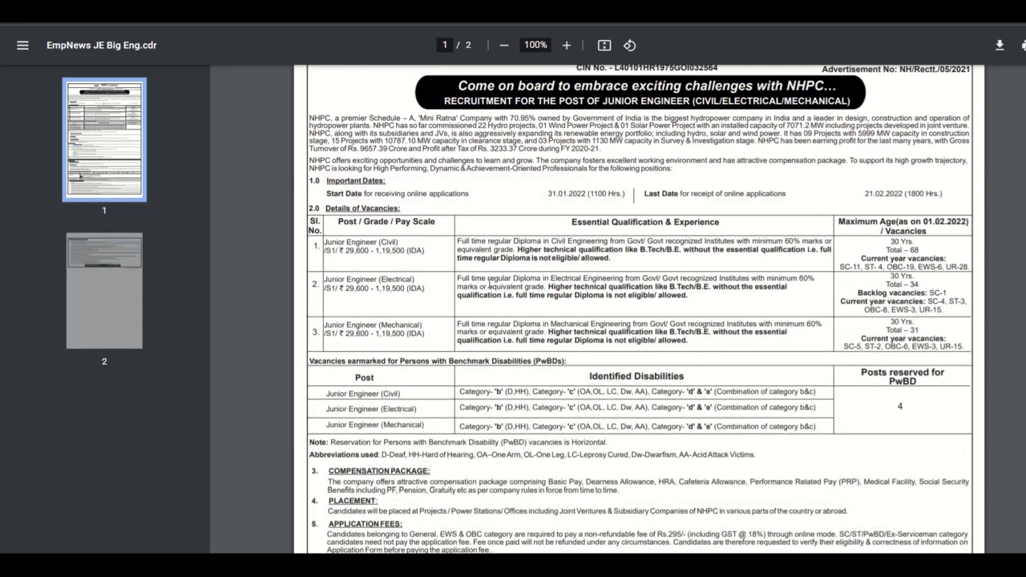
pyautogui.scroll(-2, 487, 298)
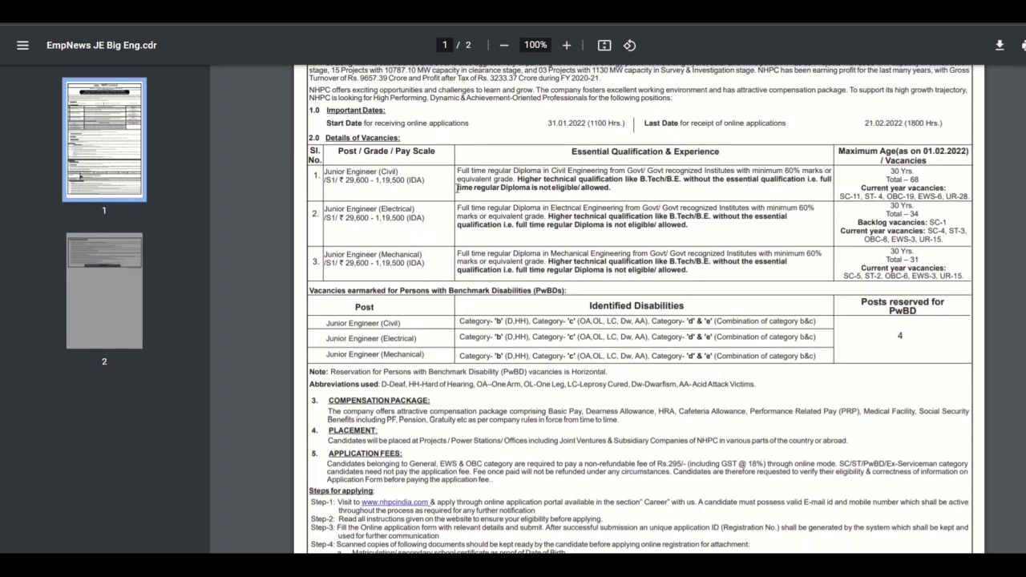
pyautogui.moveTo(334, 217); pyautogui.dragTo(442, 223)
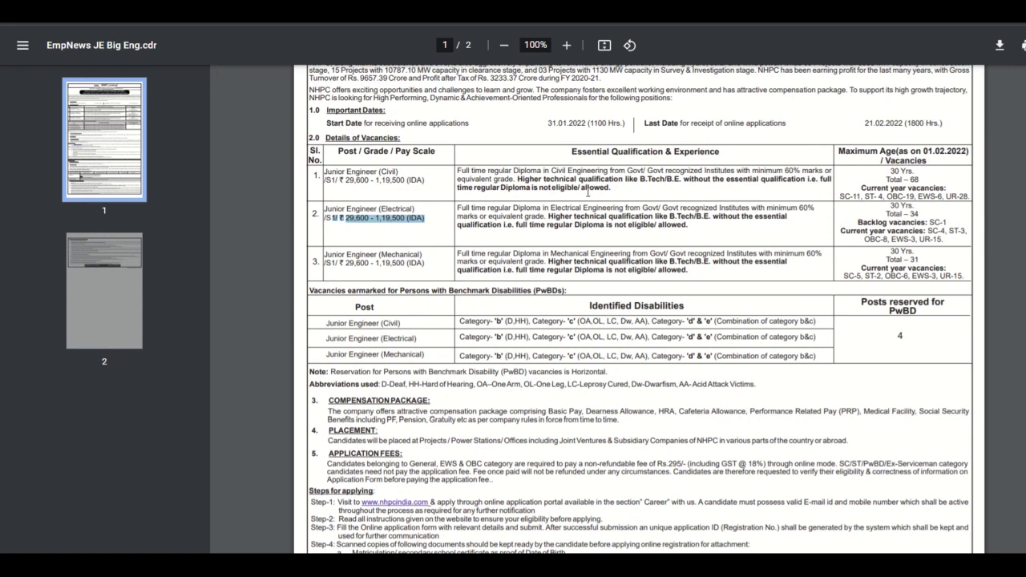
pyautogui.moveTo(587, 193); pyautogui.dragTo(722, 191)
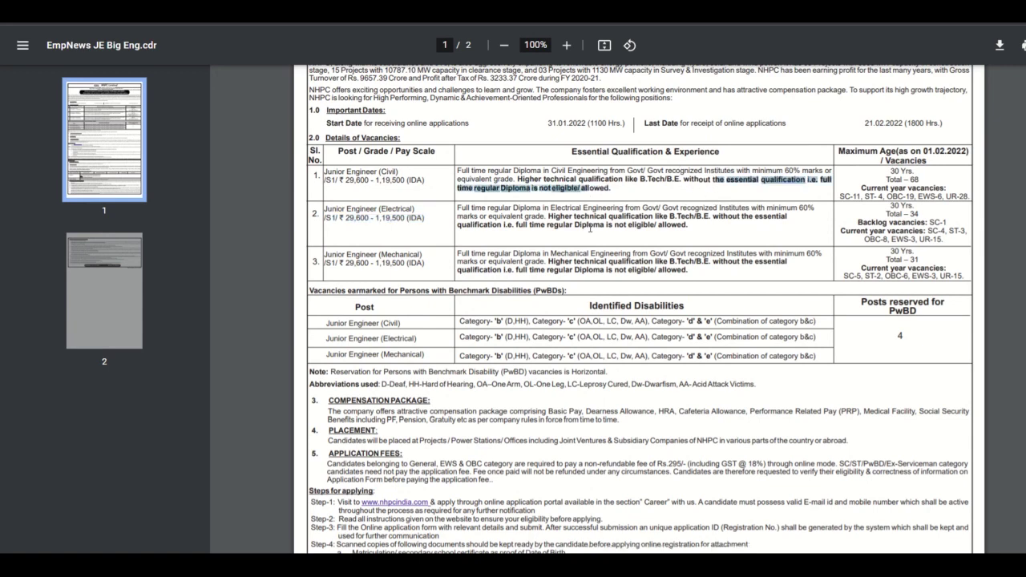
pyautogui.moveTo(590, 229); pyautogui.dragTo(641, 230)
pyautogui.click(693, 226)
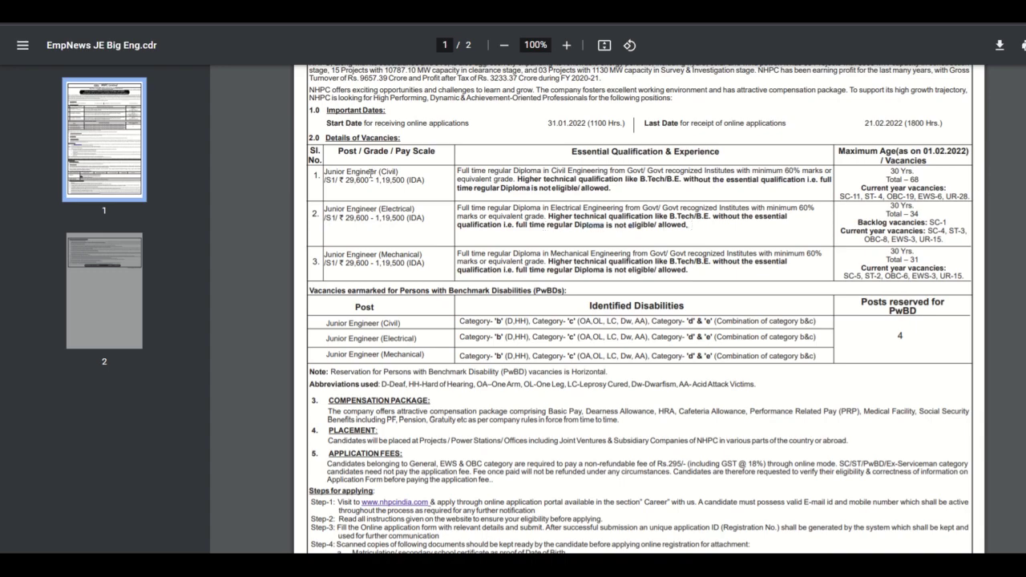
# - Highlight the Civil post's current-year category-wise vacancy counts in the vacancies table
pyautogui.scroll(-2, 529, 218)
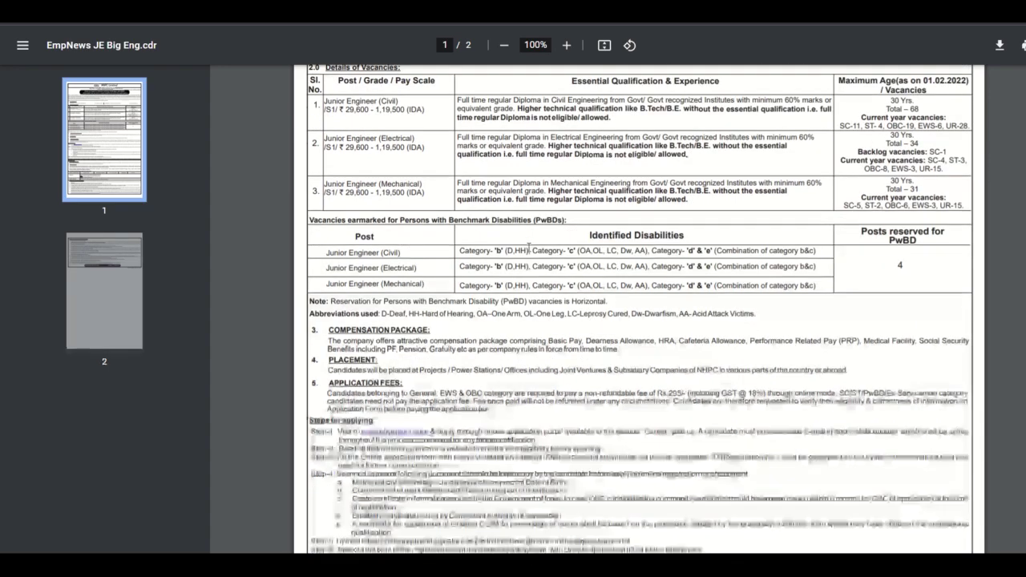
pyautogui.scroll(1, 547, 245)
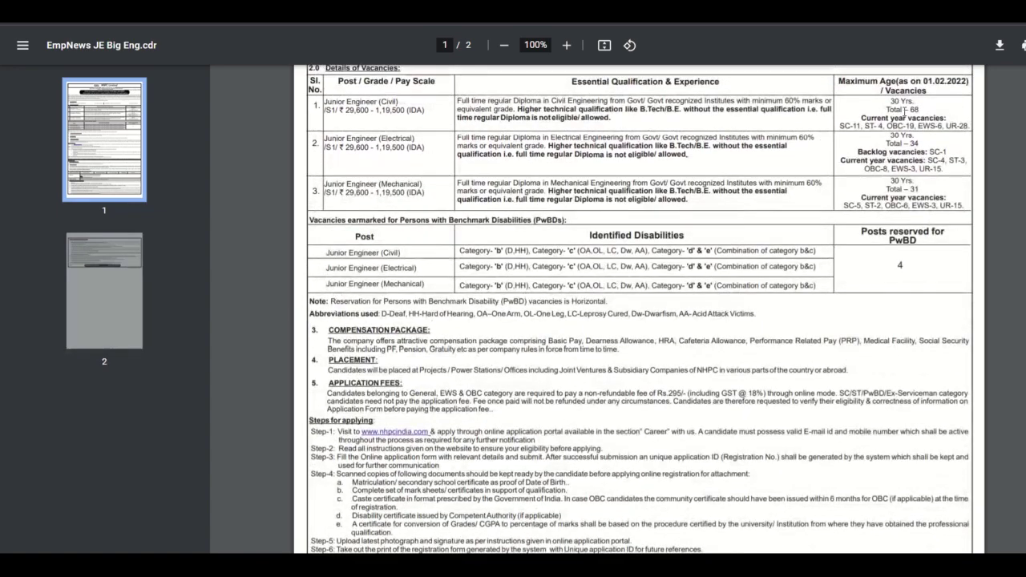
pyautogui.moveTo(887, 118); pyautogui.dragTo(947, 117)
pyautogui.moveTo(842, 126); pyautogui.dragTo(940, 126)
pyautogui.click(939, 125)
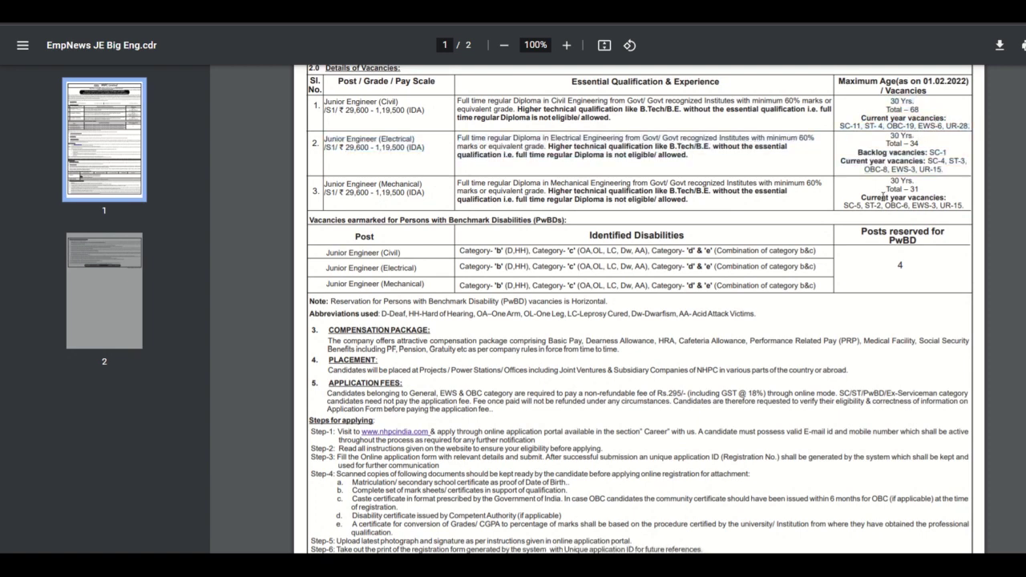
# - Scroll to the Placement section and highlight the placement statement
pyautogui.scroll(-4, 883, 195)
pyautogui.scroll(-2, 883, 195)
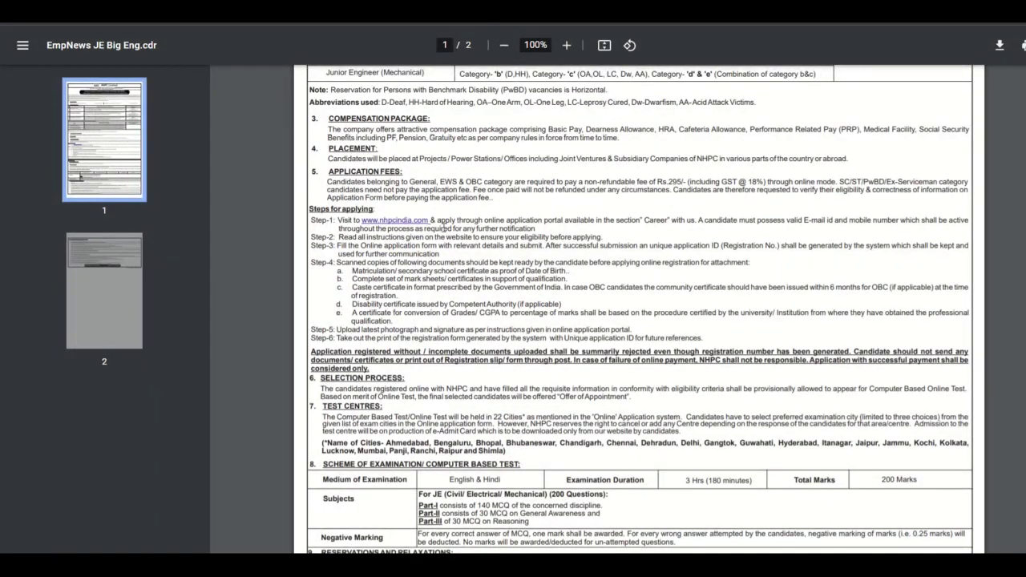
pyautogui.scroll(2, 499, 172)
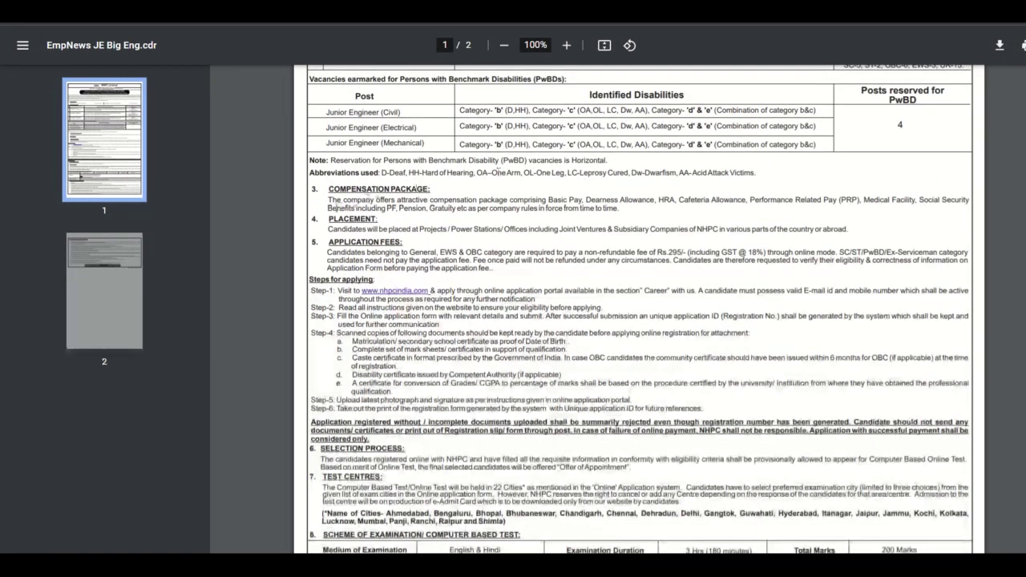
pyautogui.moveTo(335, 235); pyautogui.dragTo(846, 242)
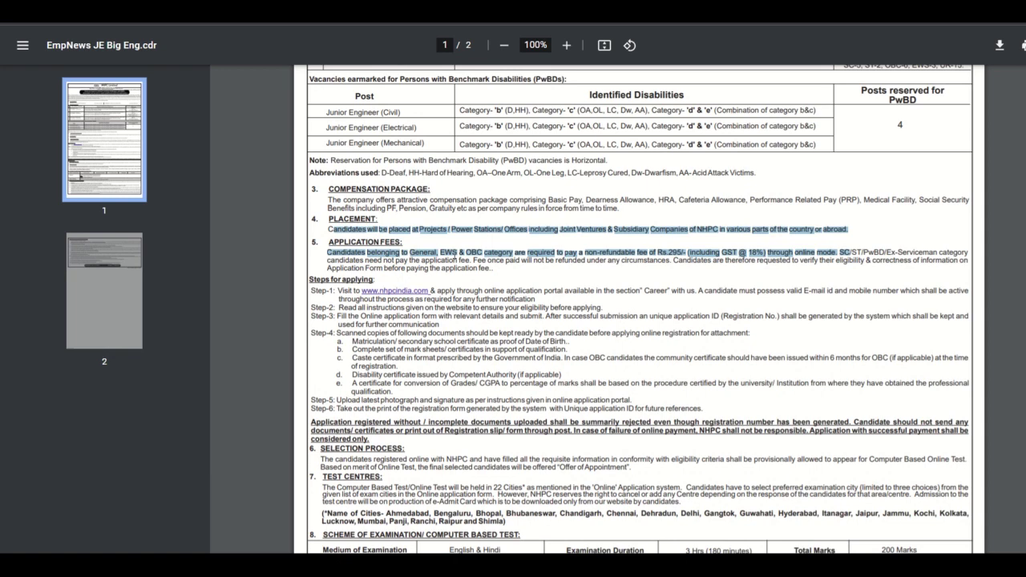
# - Highlight the application fee rules: the Rs.295/- fee, exempt categories and who must pay
pyautogui.moveTo(410, 253); pyautogui.dragTo(614, 273)
pyautogui.click(581, 256)
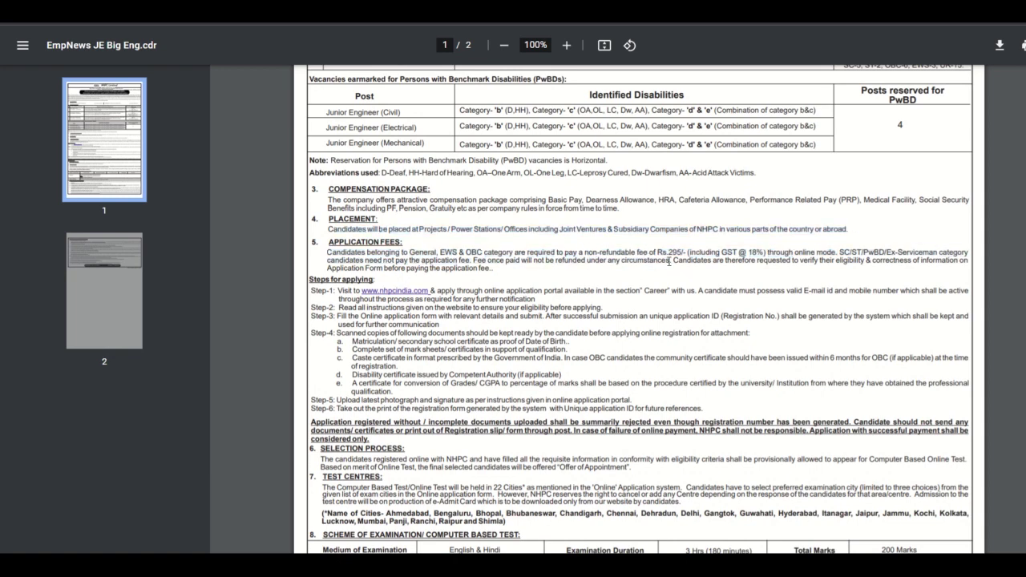
pyautogui.moveTo(662, 252); pyautogui.dragTo(943, 245)
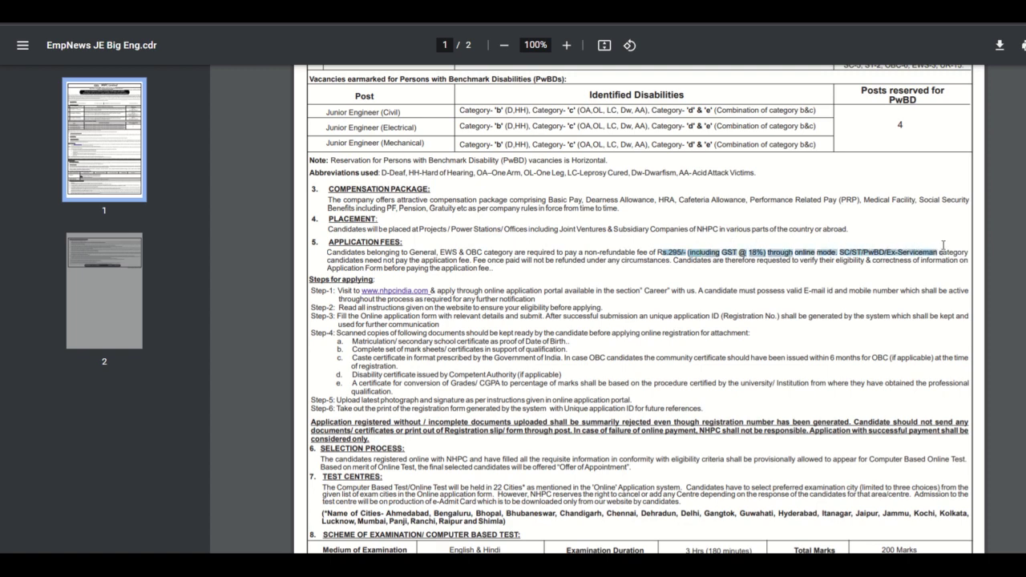
pyautogui.moveTo(420, 253); pyautogui.dragTo(485, 261)
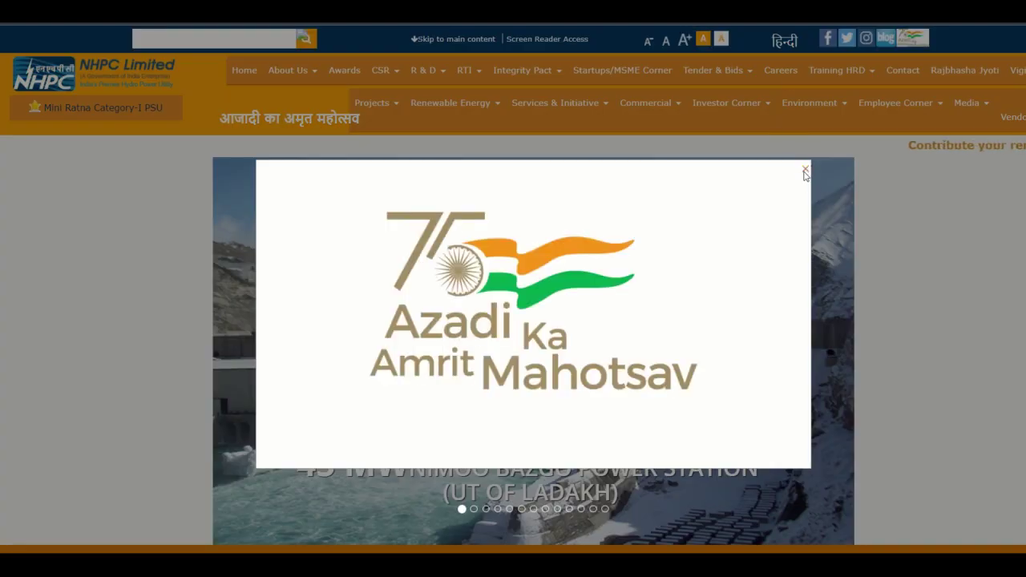
# - Close the Azadi Ka Amrit Mahotsav popup and go to the NHPC Careers page
pyautogui.click(806, 171)
pyautogui.click(782, 71)
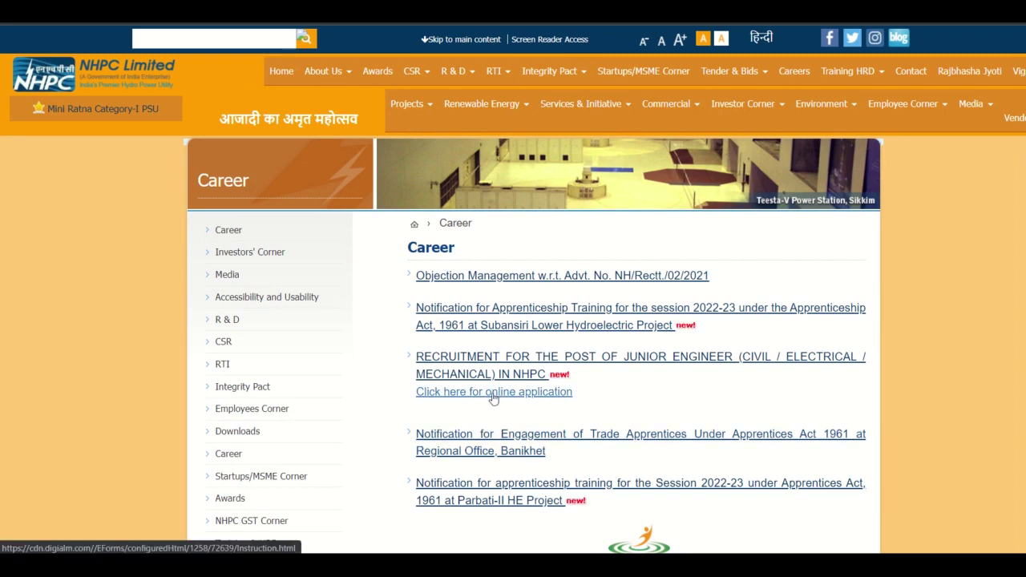
# - Open the Junior Engineer application instructions and highlight the registration opening and closing dates
pyautogui.click(493, 395)
pyautogui.scroll(-2, 505, 387)
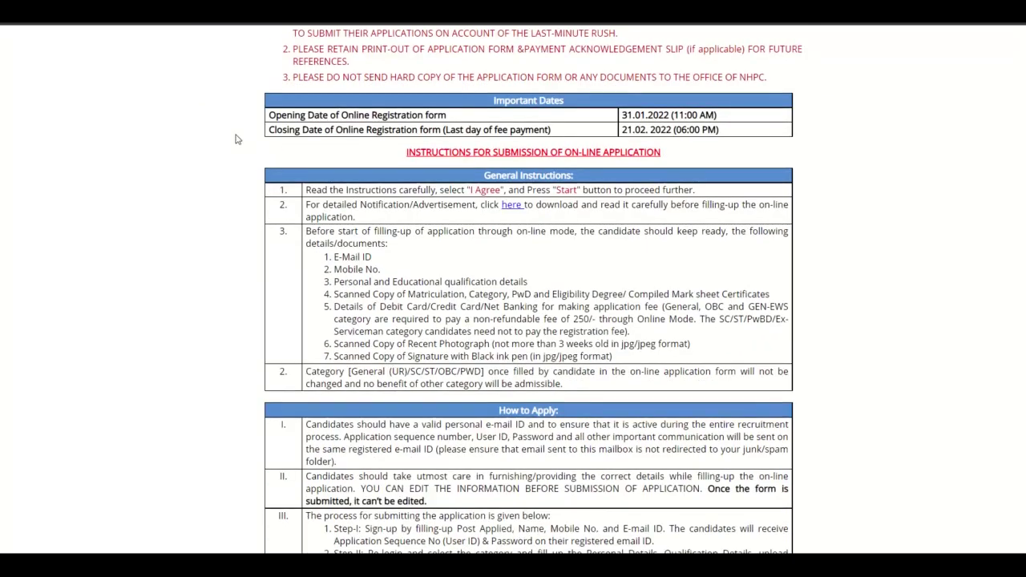
pyautogui.scroll(-1, 461, 152)
pyautogui.scroll(1, 460, 152)
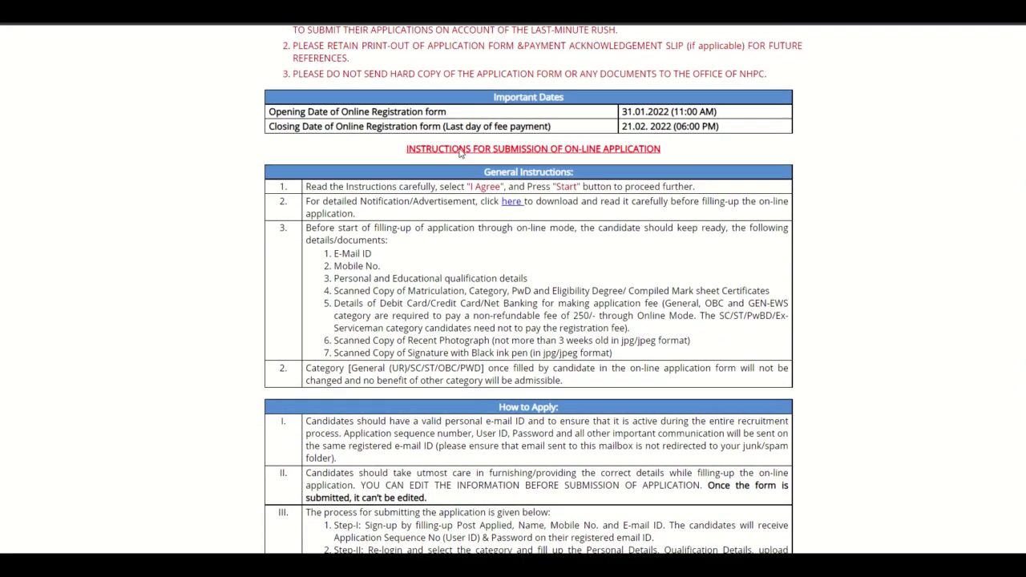
pyautogui.moveTo(622, 118); pyautogui.dragTo(673, 112)
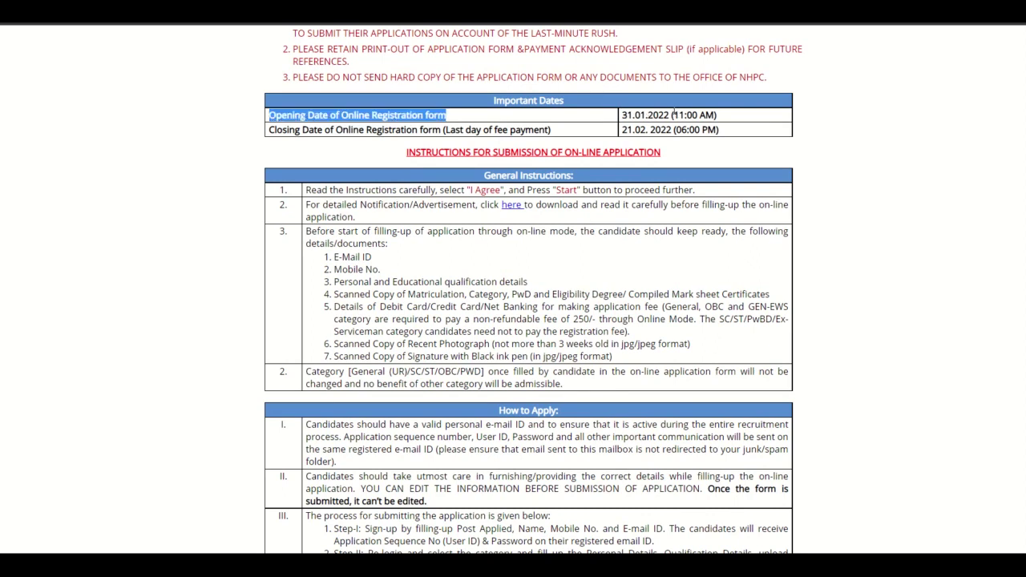
pyautogui.click(673, 114)
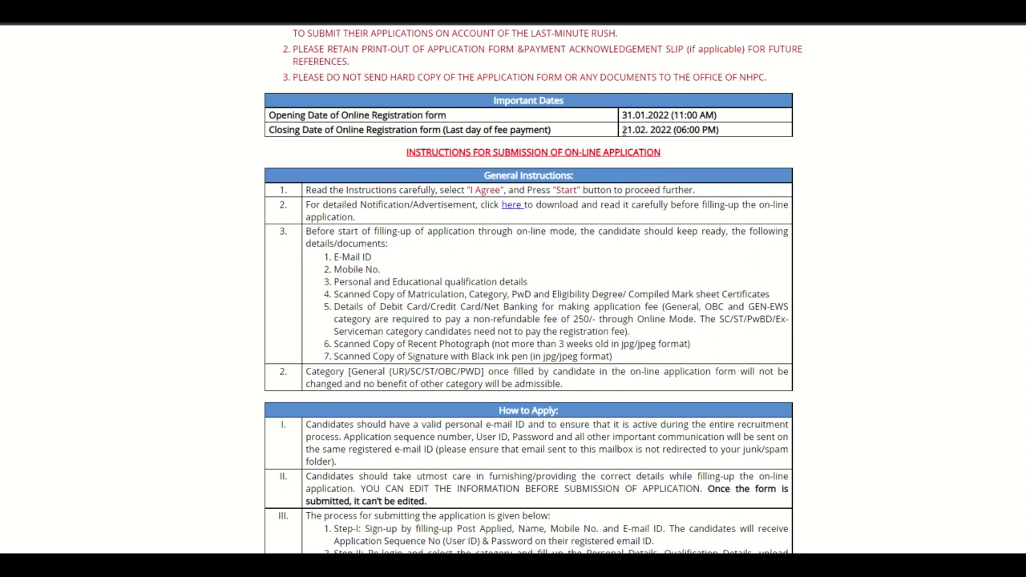
pyautogui.moveTo(623, 131); pyautogui.dragTo(667, 129)
# - Tick the 'I Agree' checkbox at the bottom of the instructions page
pyautogui.scroll(-1, 522, 187)
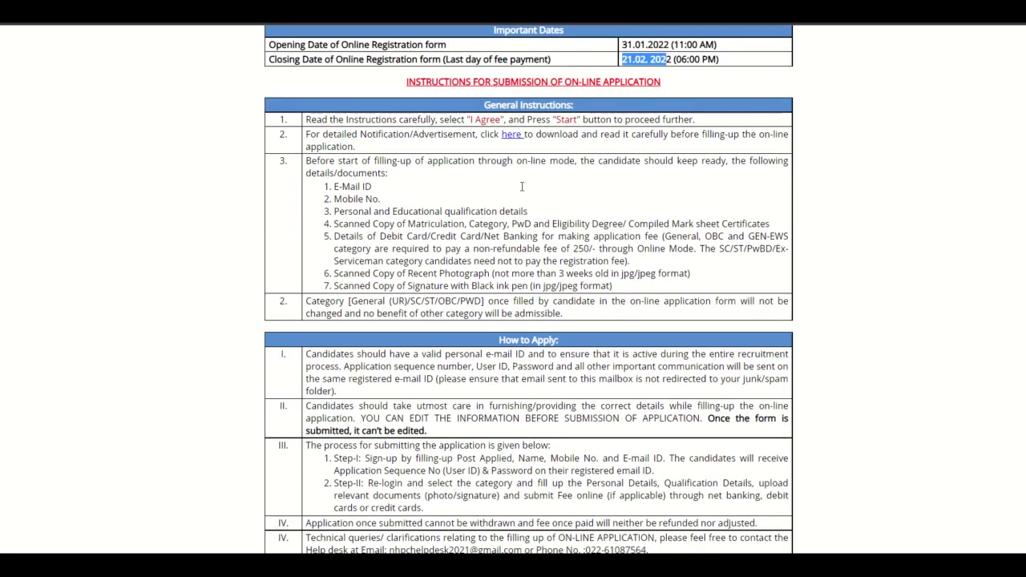
pyautogui.scroll(-1, 432, 140)
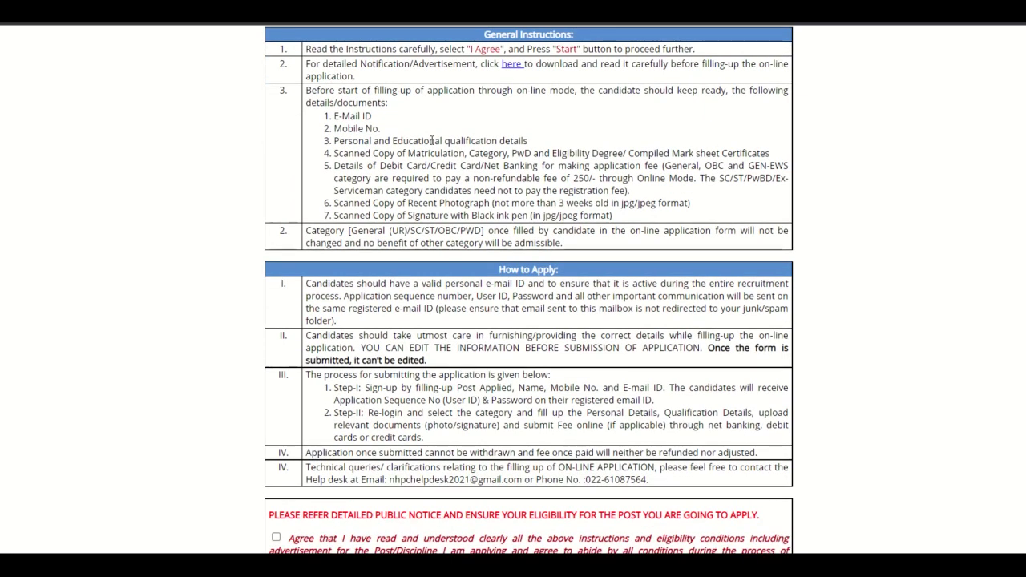
pyautogui.scroll(-2, 431, 140)
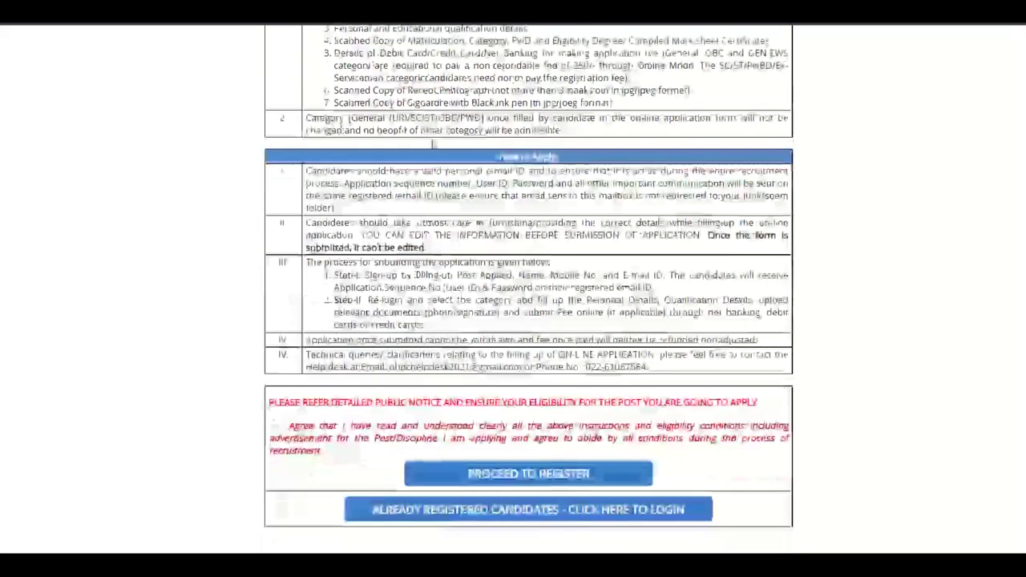
pyautogui.click(276, 423)
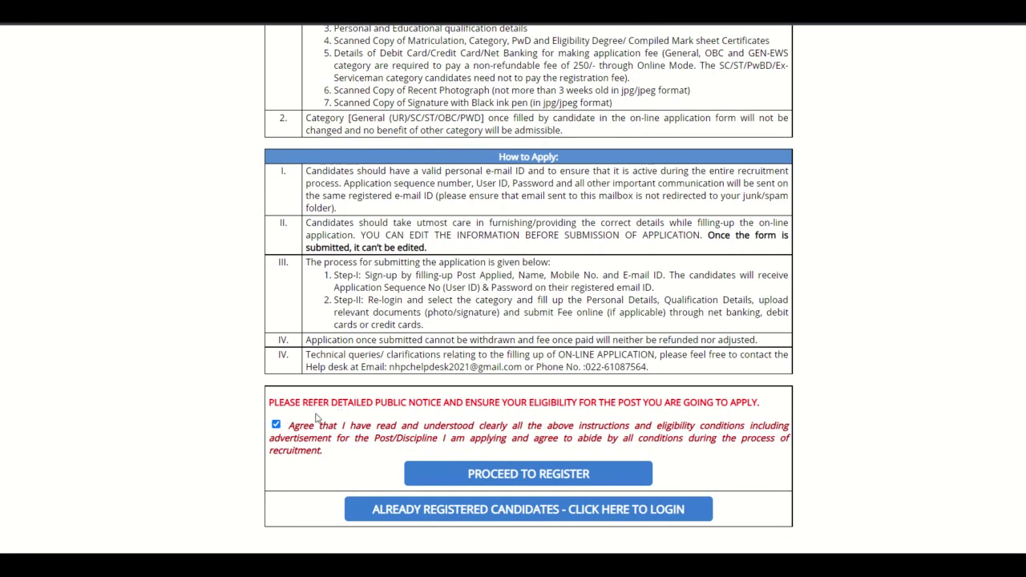
# - Start a new registration and choose Junior Engineer (Mechanical) as the post applied for
pyautogui.click(528, 474)
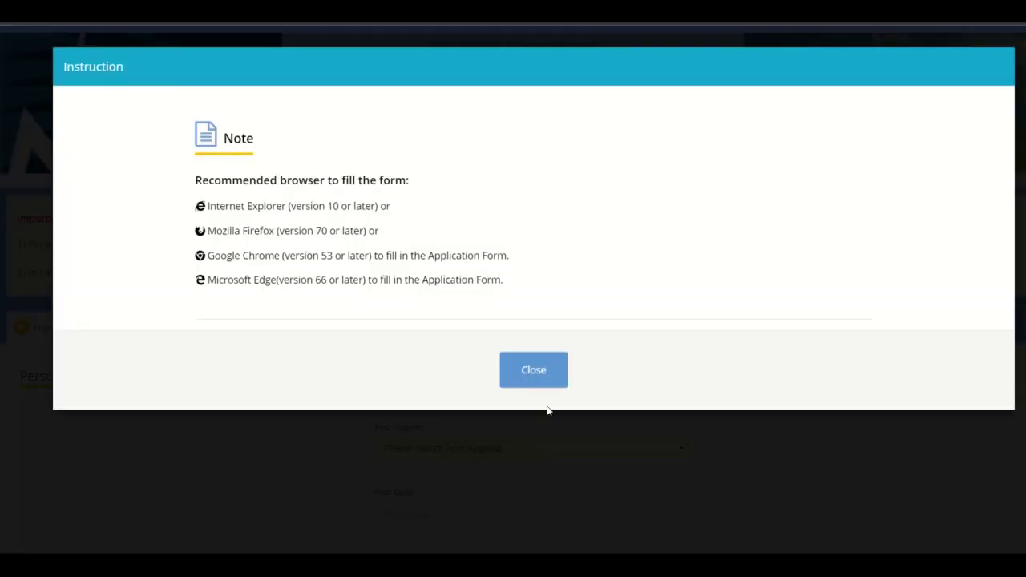
pyautogui.click(534, 370)
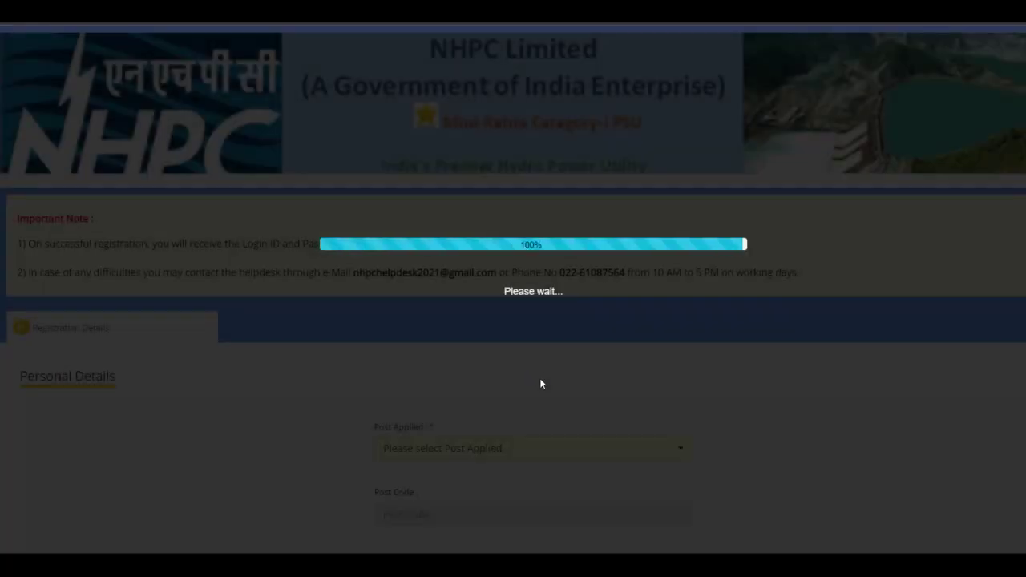
pyautogui.scroll(-1, 540, 384)
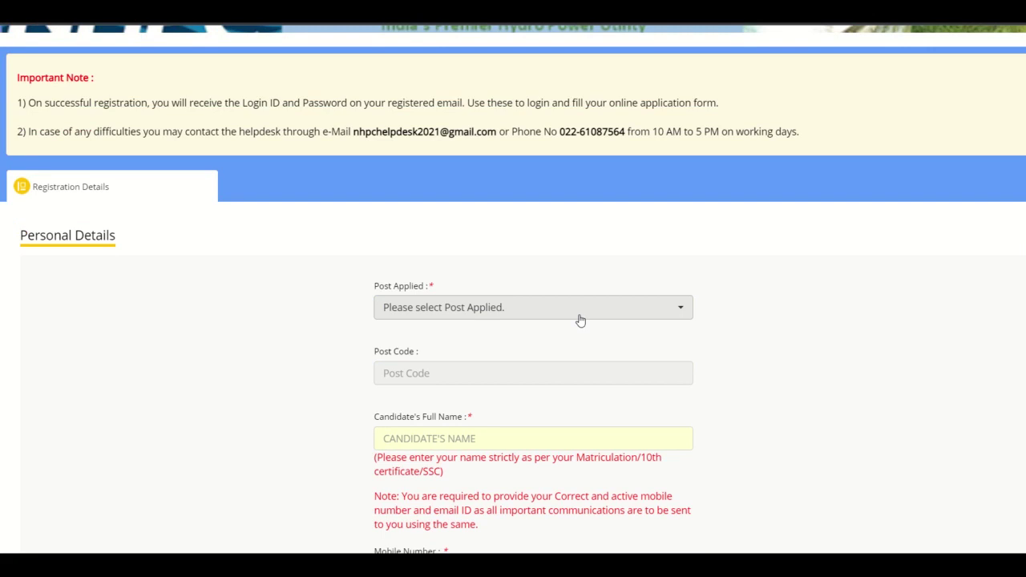
pyautogui.click(578, 319)
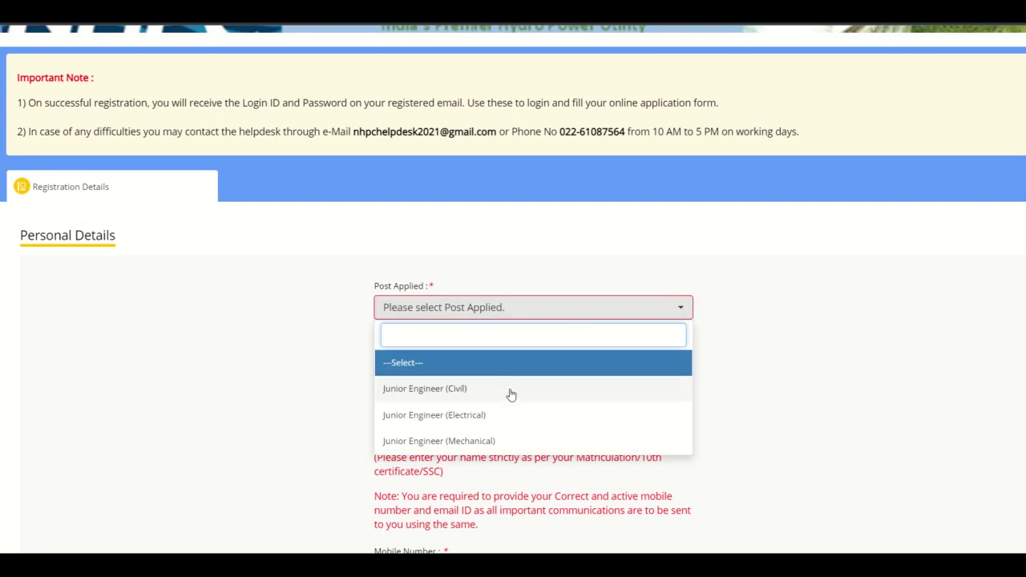
pyautogui.click(496, 438)
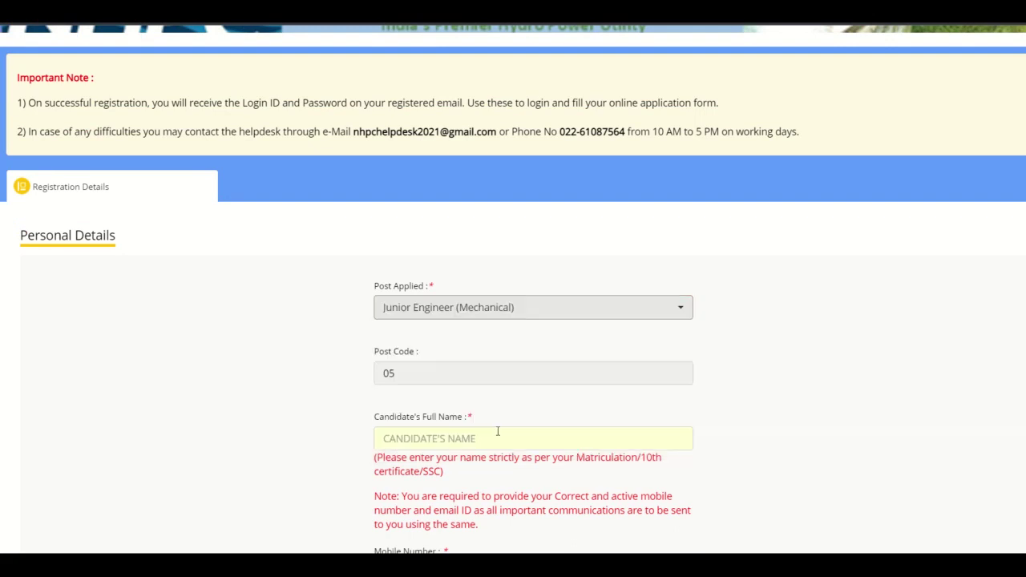
# - Tick declaration 1 confirming the essential Diploma qualification
pyautogui.scroll(-1, 523, 377)
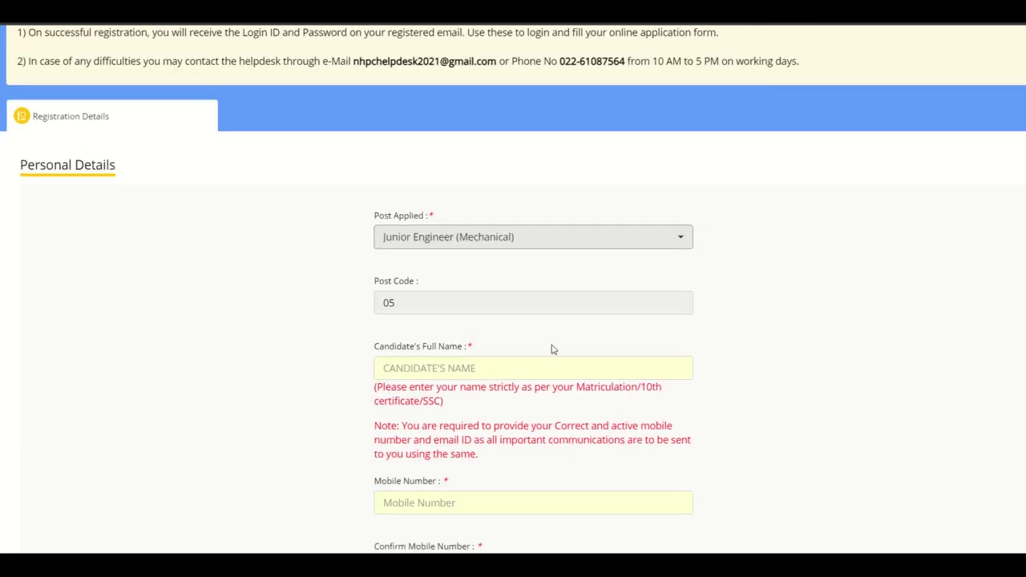
pyautogui.scroll(-2, 575, 327)
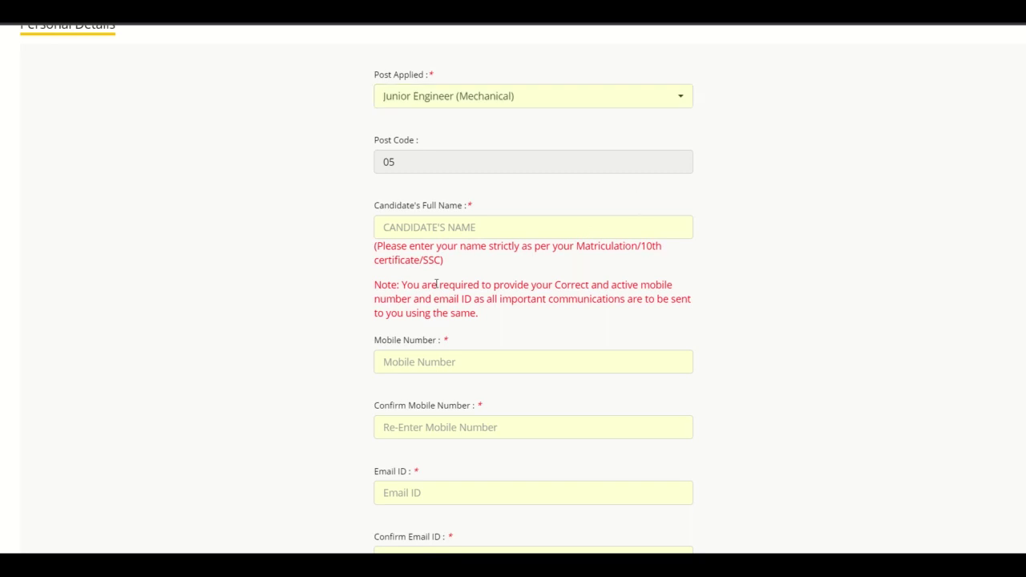
pyautogui.scroll(-1, 453, 238)
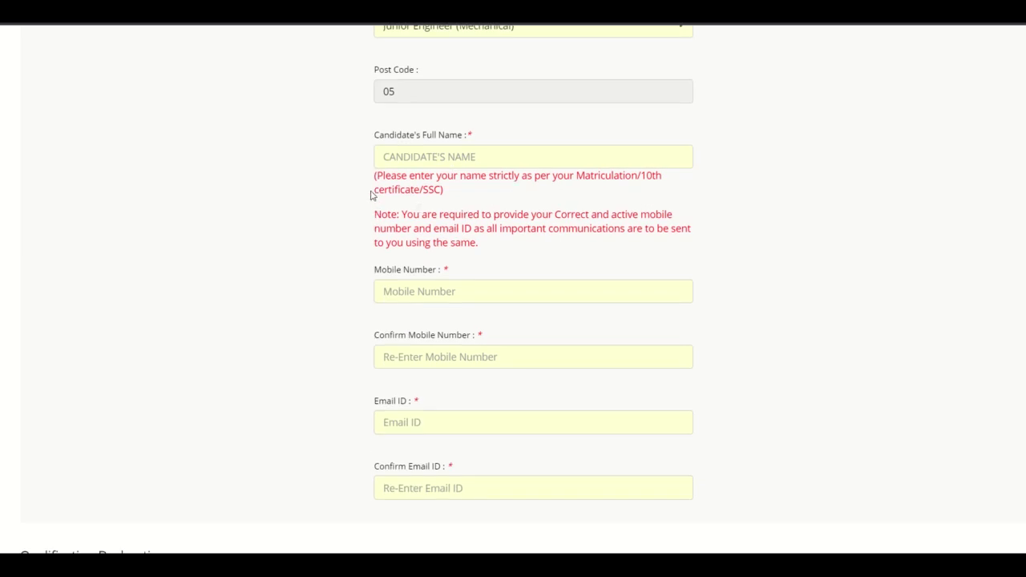
pyautogui.moveTo(374, 196); pyautogui.dragTo(449, 196)
pyautogui.scroll(-1, 454, 195)
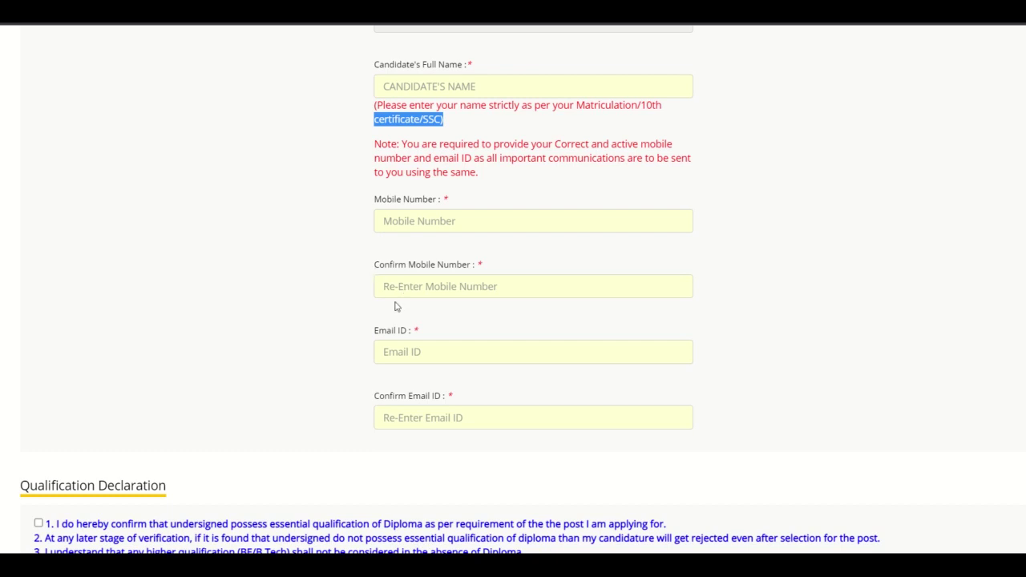
pyautogui.scroll(-2, 380, 352)
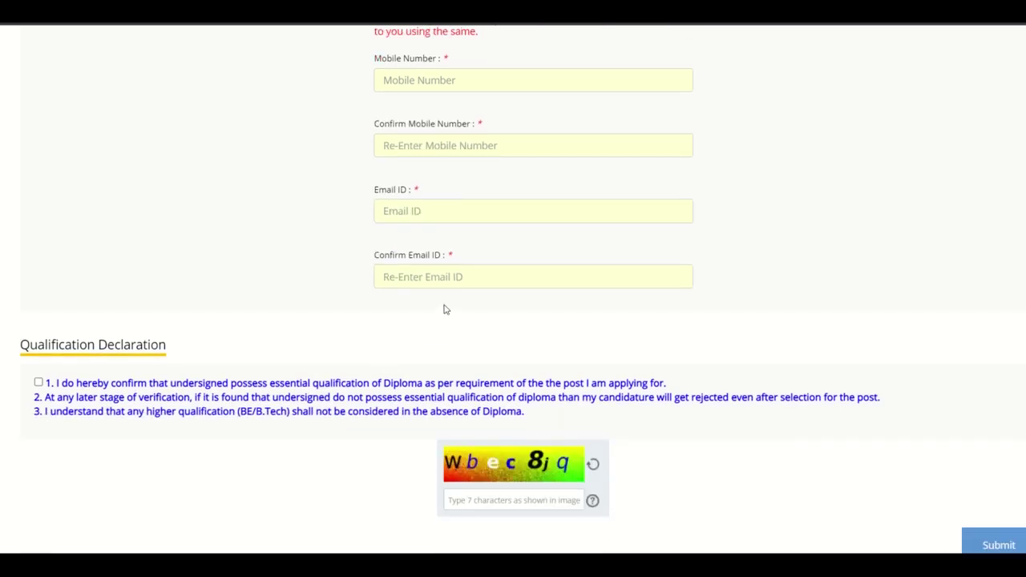
pyautogui.click(38, 382)
pyautogui.scroll(-1, 492, 502)
pyautogui.scroll(-1, 493, 501)
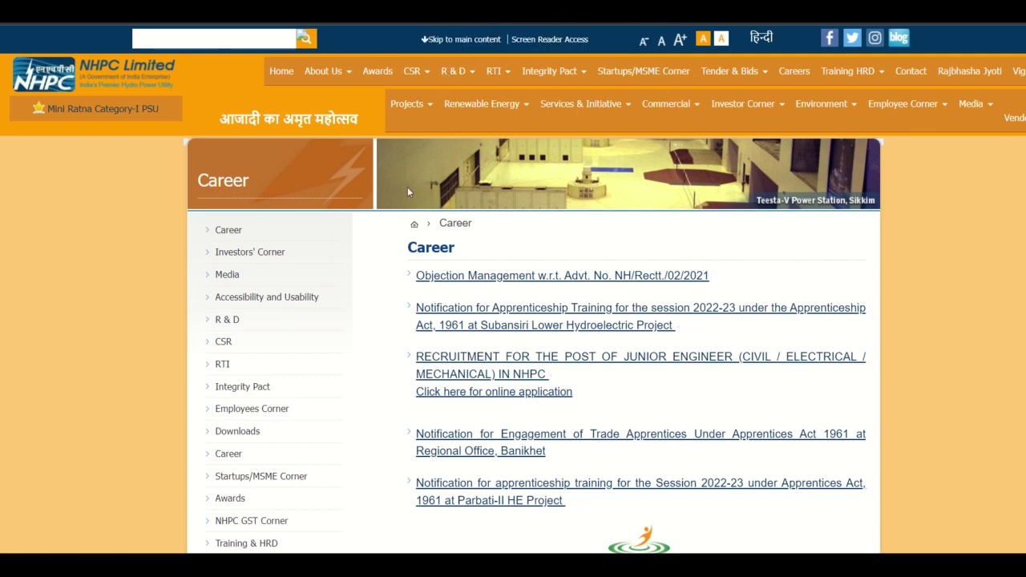
# - Follow the Junior Engineer online application link to the already-registered candidates login option
pyautogui.click(454, 396)
pyautogui.scroll(-5, 459, 332)
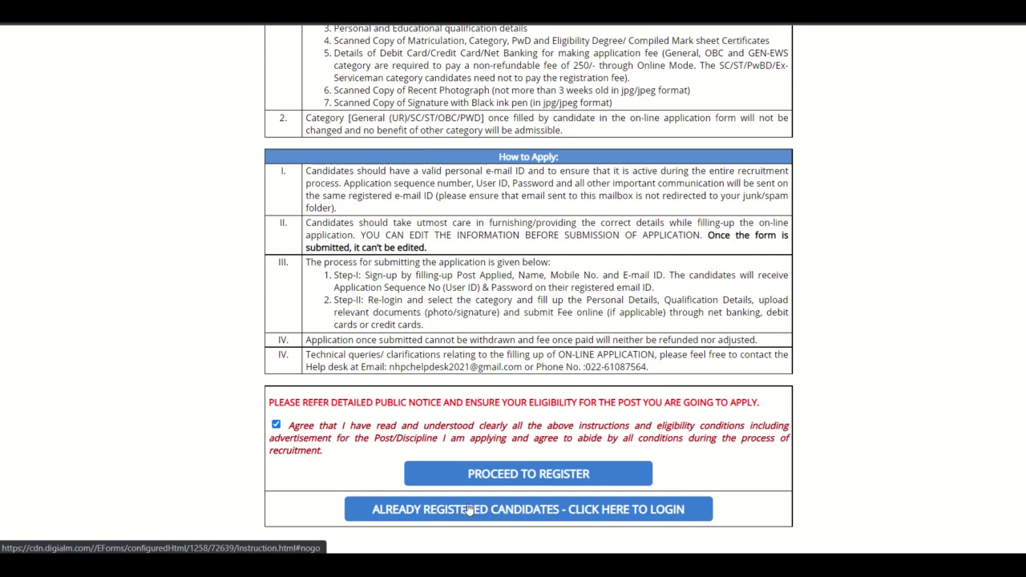
pyautogui.moveTo(640, 38)
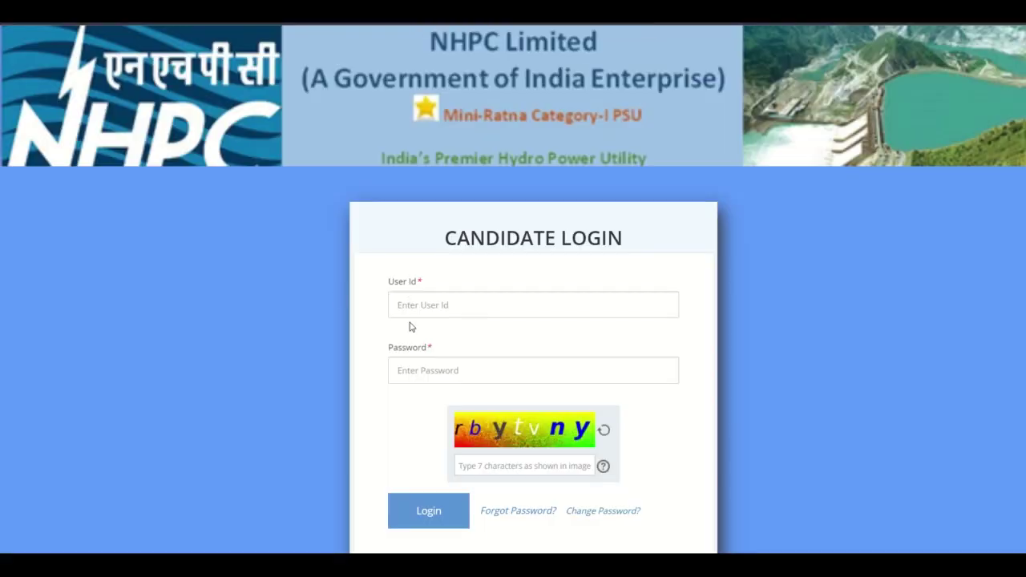
# - Log in on the Candidate Login page with the User Id, password and captcha
pyautogui.scroll(-1, 411, 326)
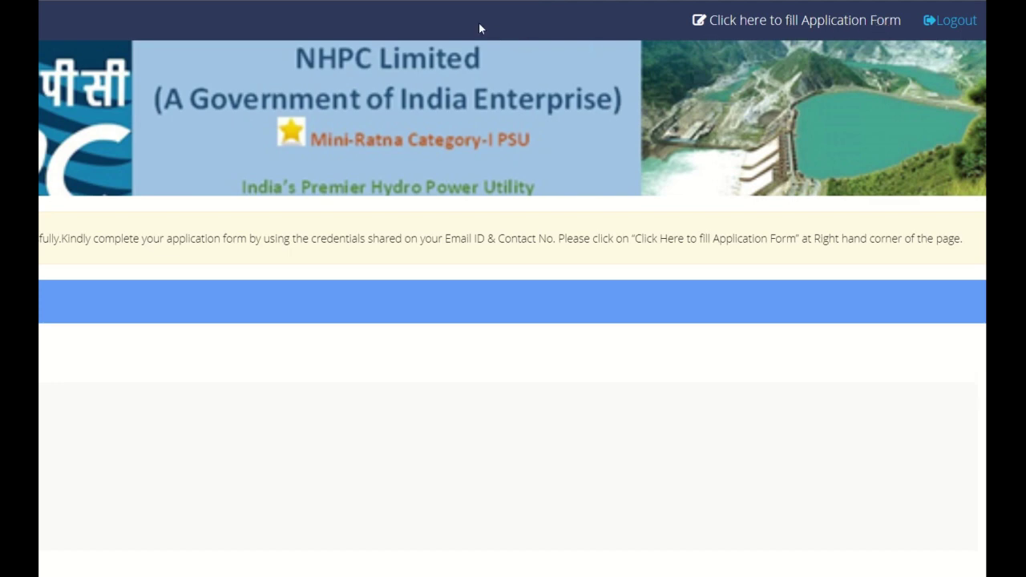
# - Open the application form, close the Note dialog, and scroll through Eligibility Details for Junior Engineer (Mechanical)
pyautogui.click(834, 20)
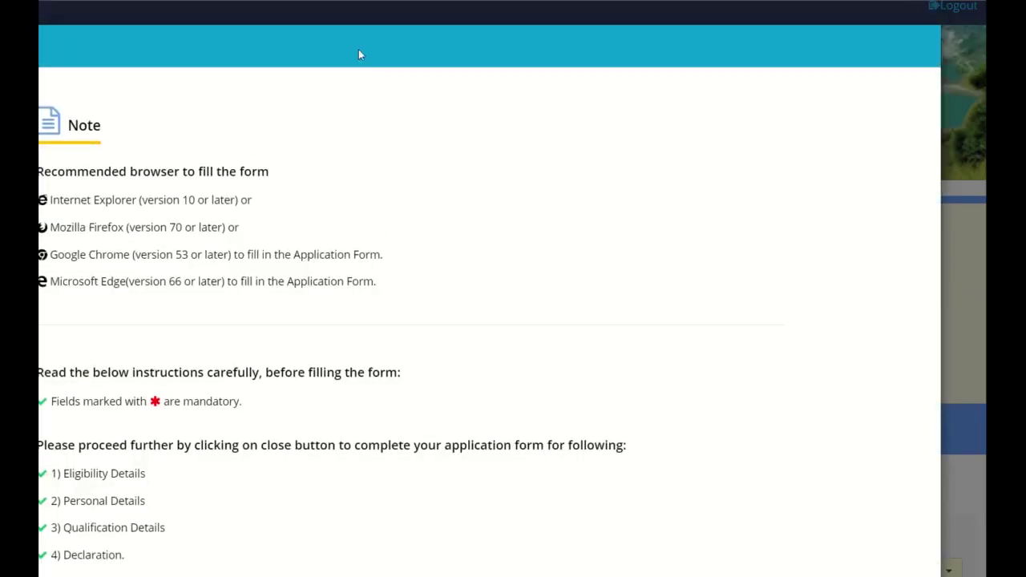
pyautogui.scroll(-2, 312, 120)
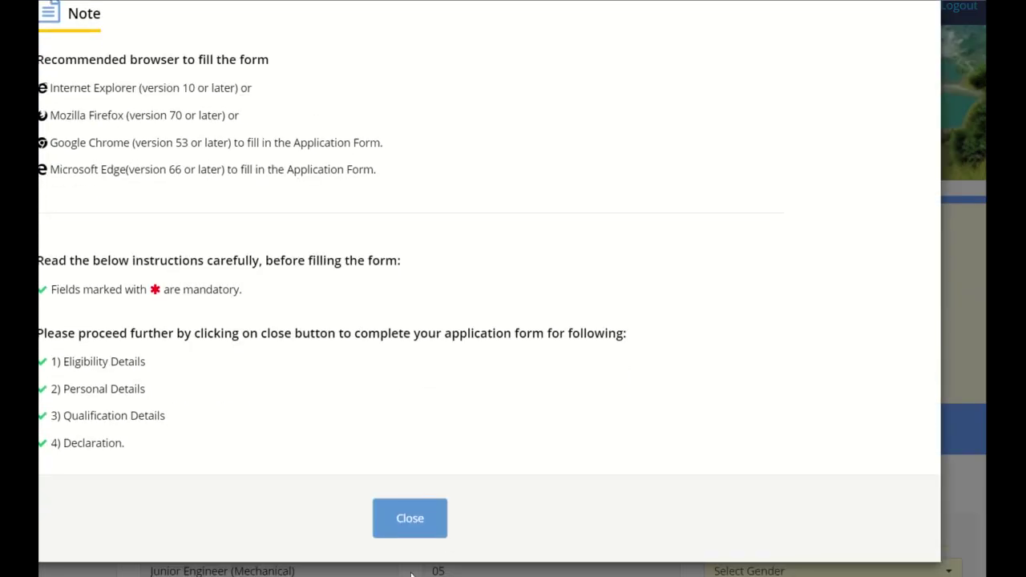
pyautogui.click(415, 524)
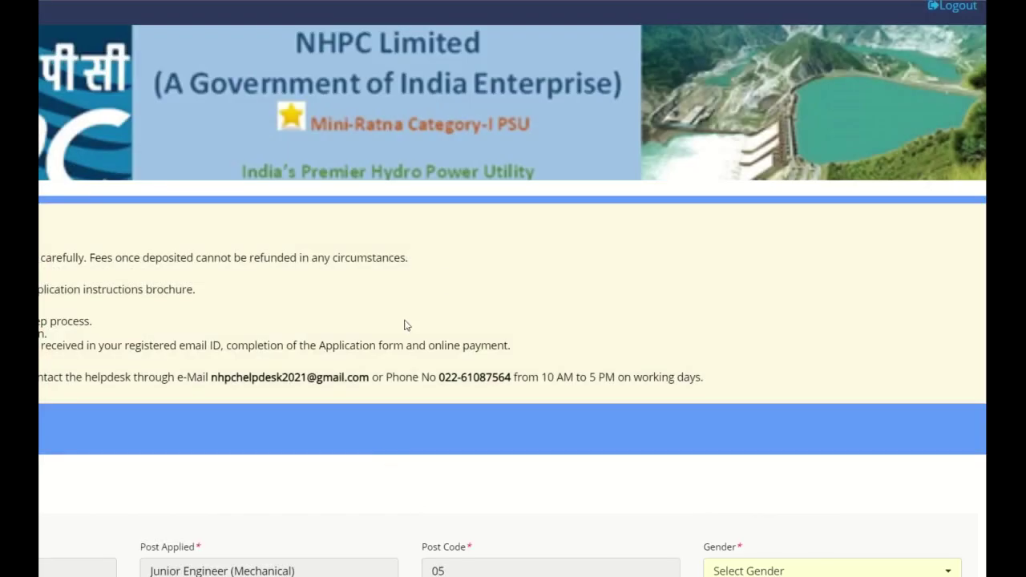
pyautogui.moveTo(417, 8)
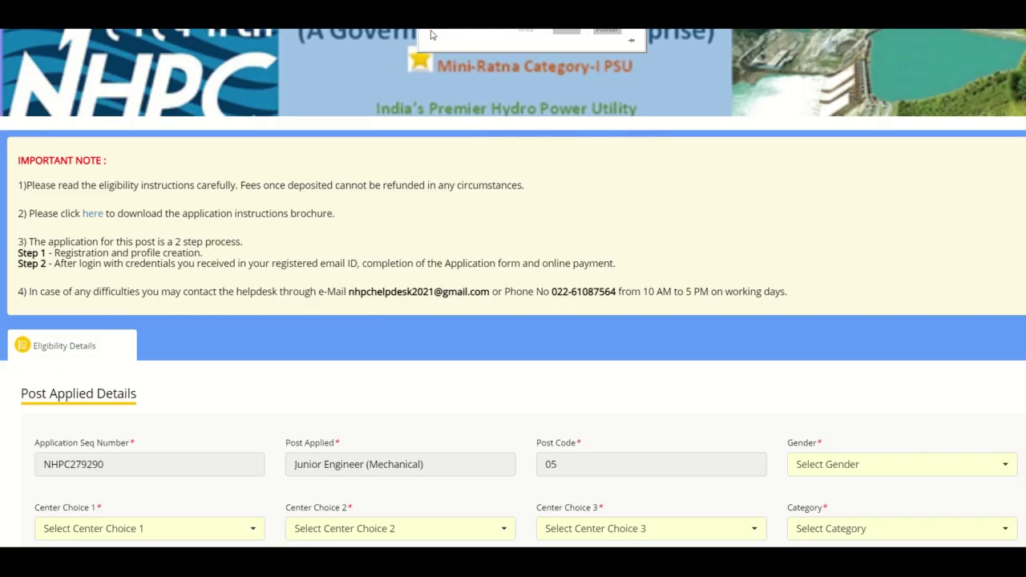
pyautogui.scroll(-3, 316, 191)
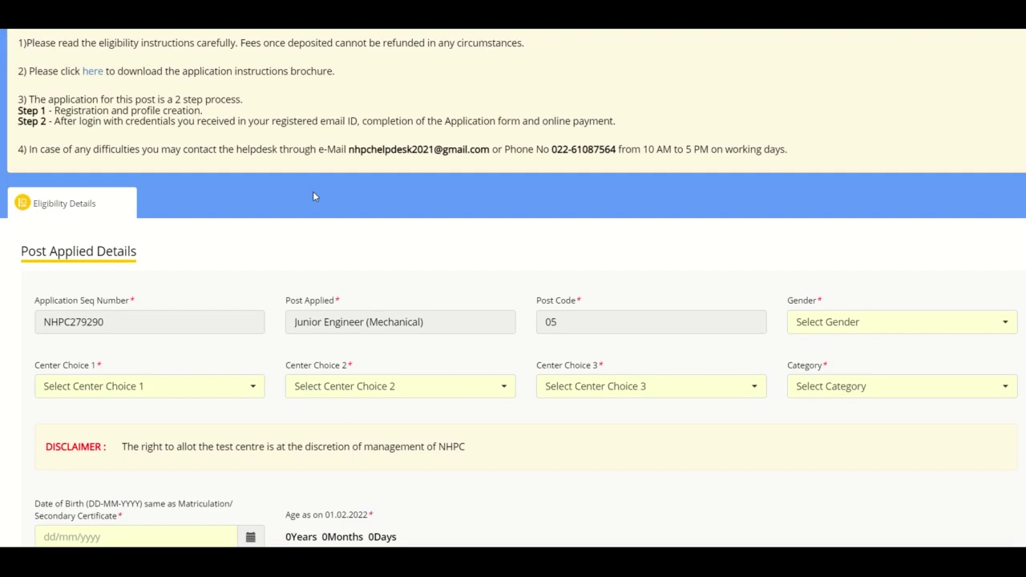
pyautogui.scroll(-1, 401, 187)
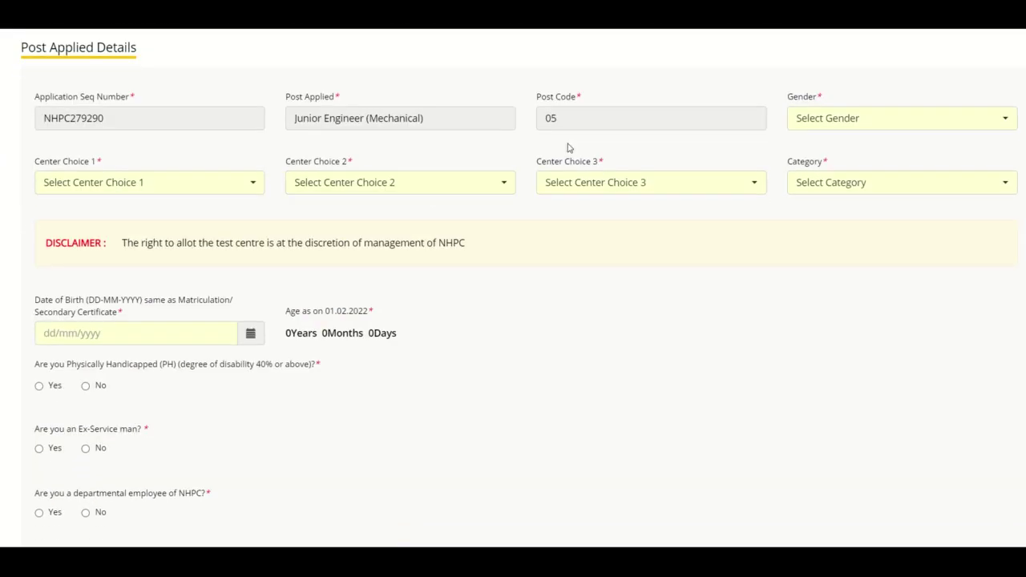
# - Set gender to Male and exam centres to Bhopal, Bengaluru and Bhubaneswar
pyautogui.click(835, 122)
pyautogui.click(812, 199)
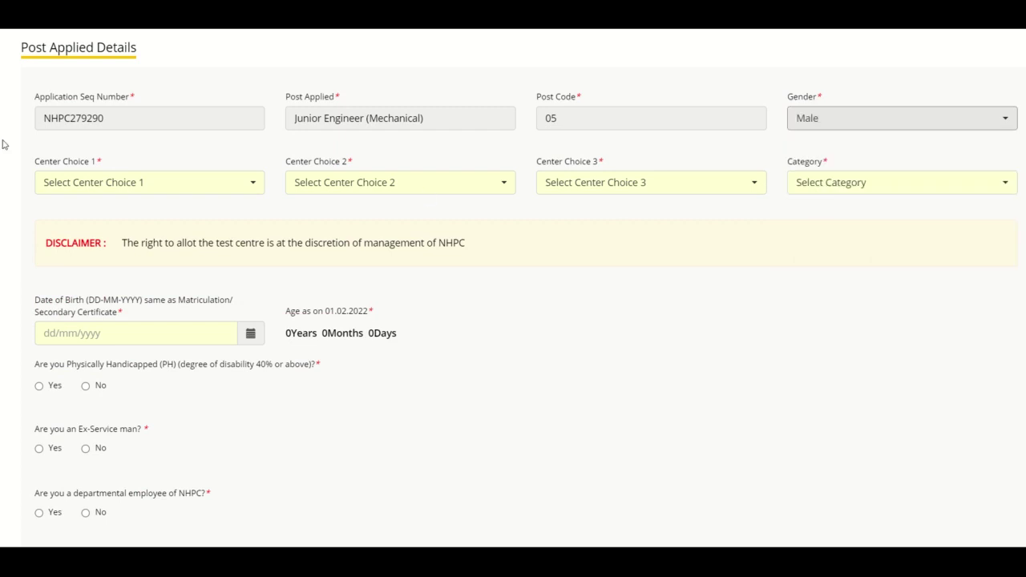
pyautogui.click(80, 179)
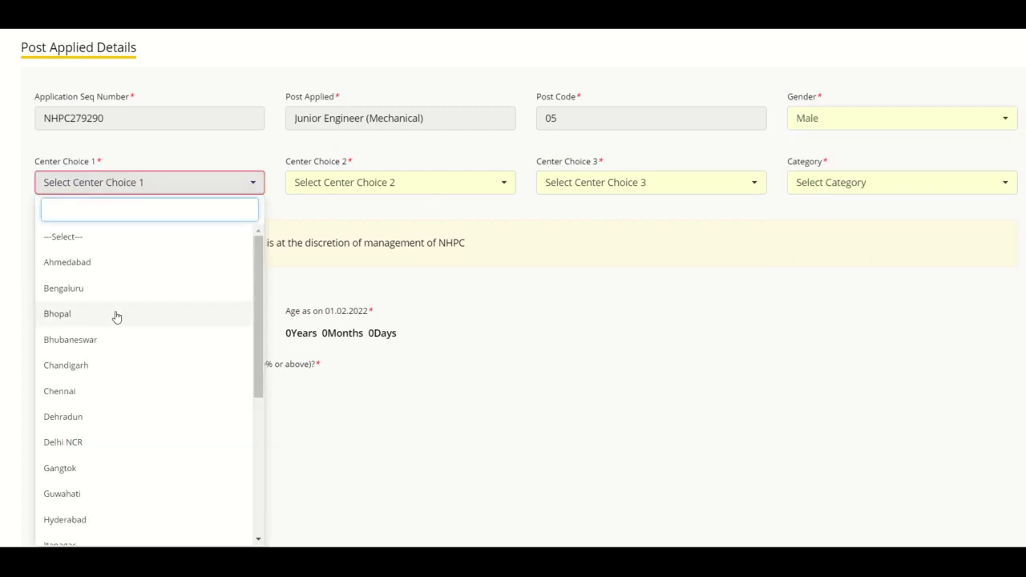
pyautogui.click(117, 315)
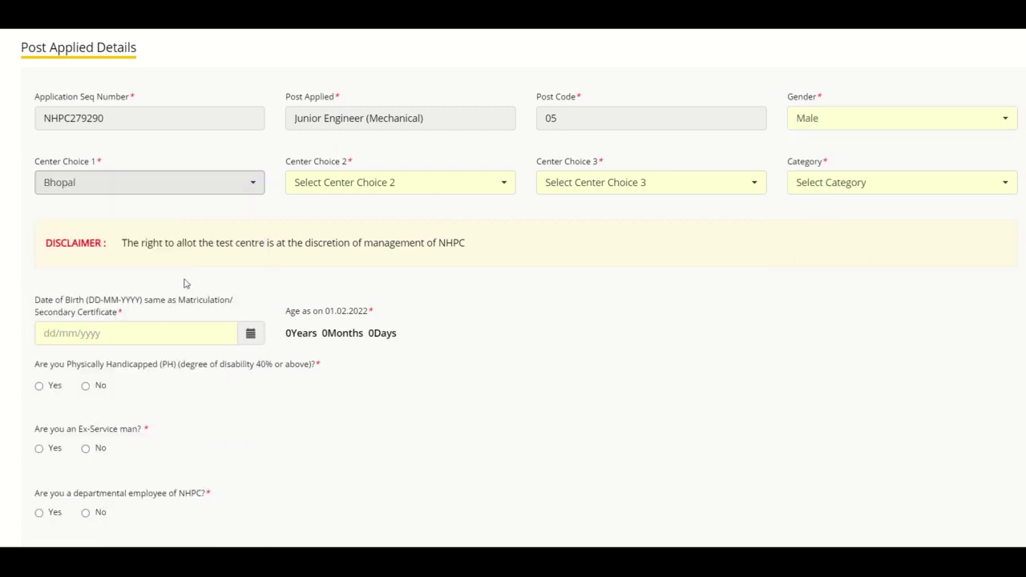
pyautogui.click(363, 192)
pyautogui.click(330, 290)
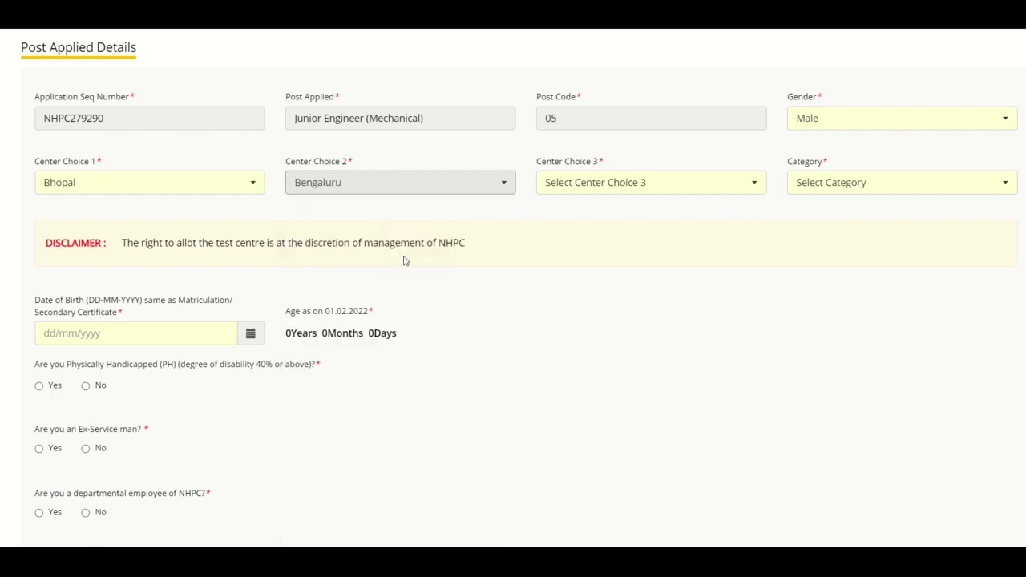
pyautogui.click(622, 180)
pyautogui.click(596, 287)
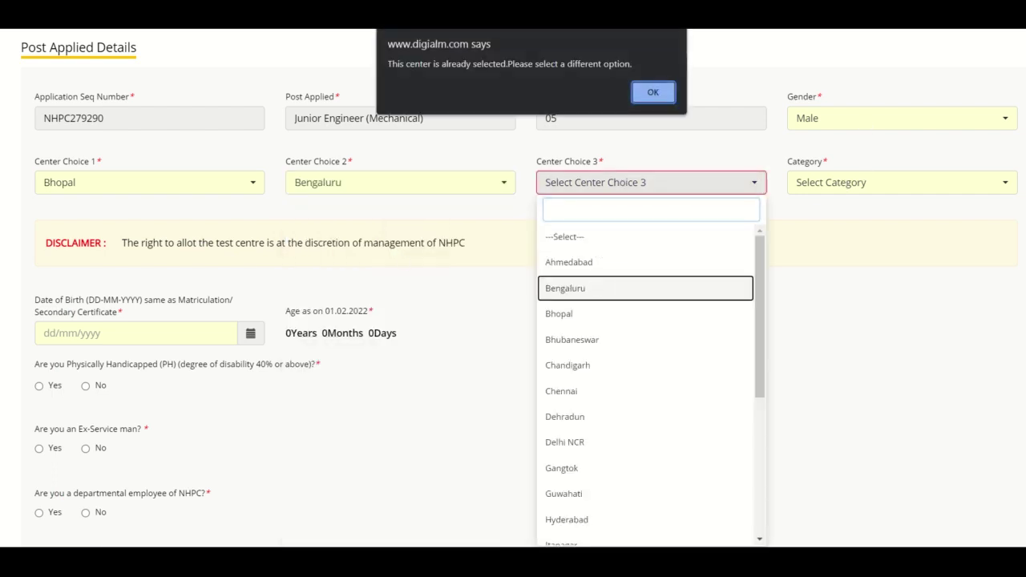
pyautogui.click(654, 94)
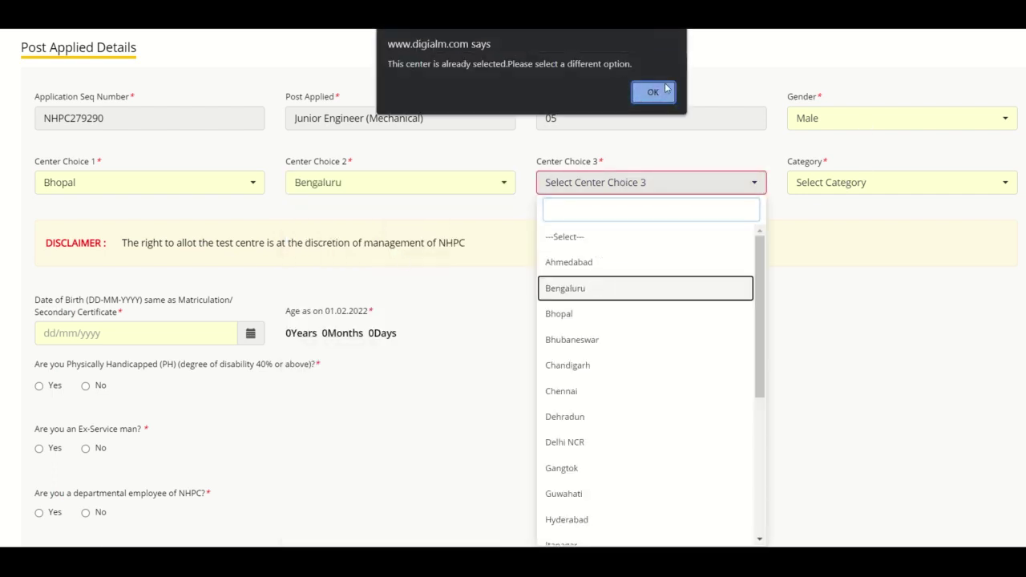
pyautogui.click(654, 189)
pyautogui.click(564, 341)
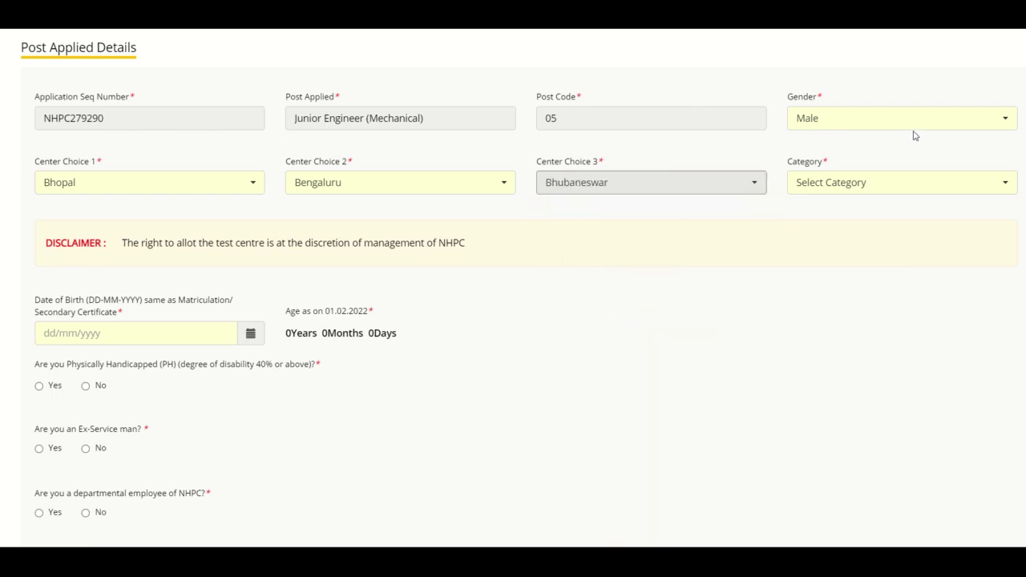
# - Set the category to OBC and dismiss the marks warning
pyautogui.click(889, 183)
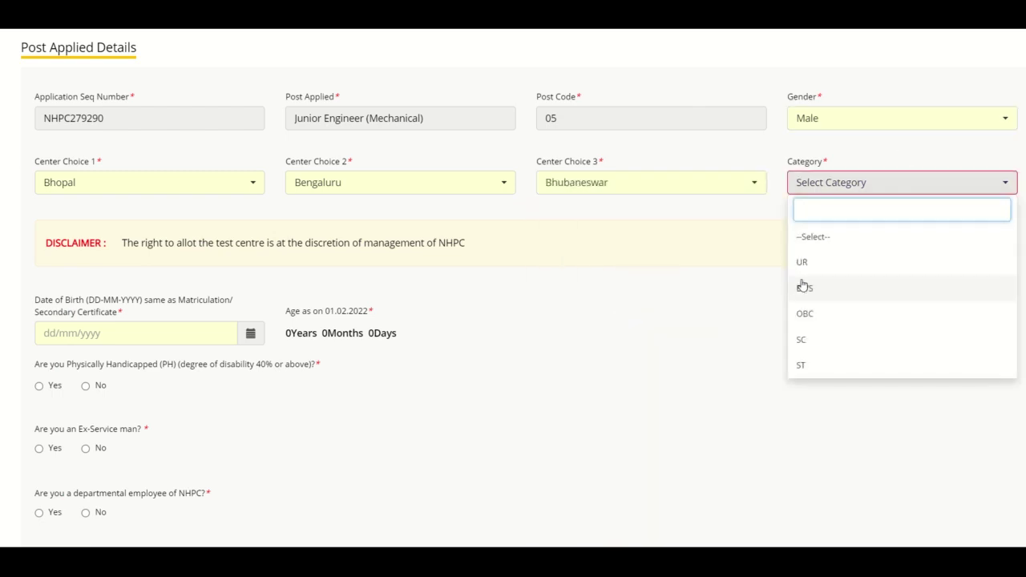
pyautogui.click(806, 313)
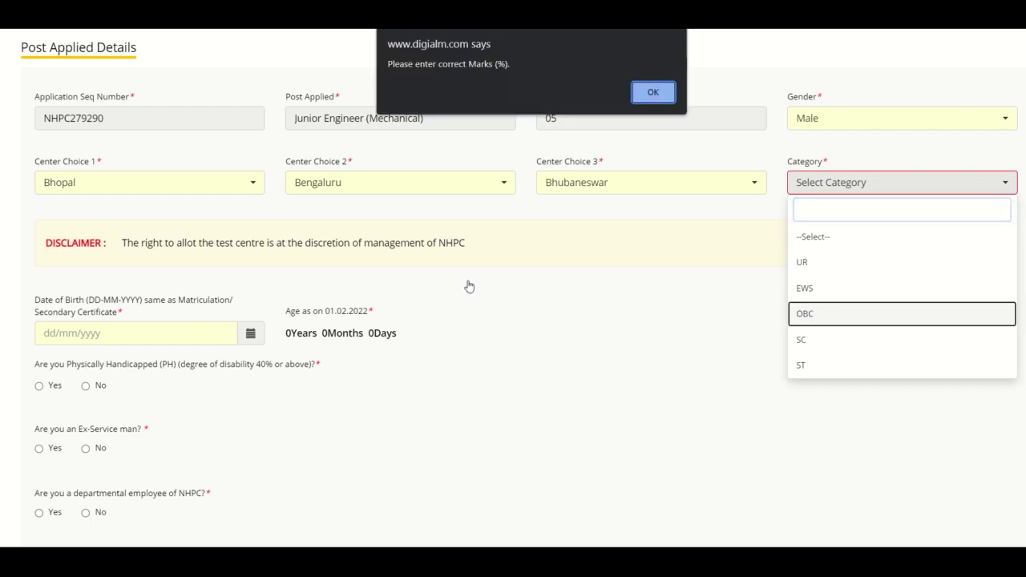
pyautogui.click(654, 94)
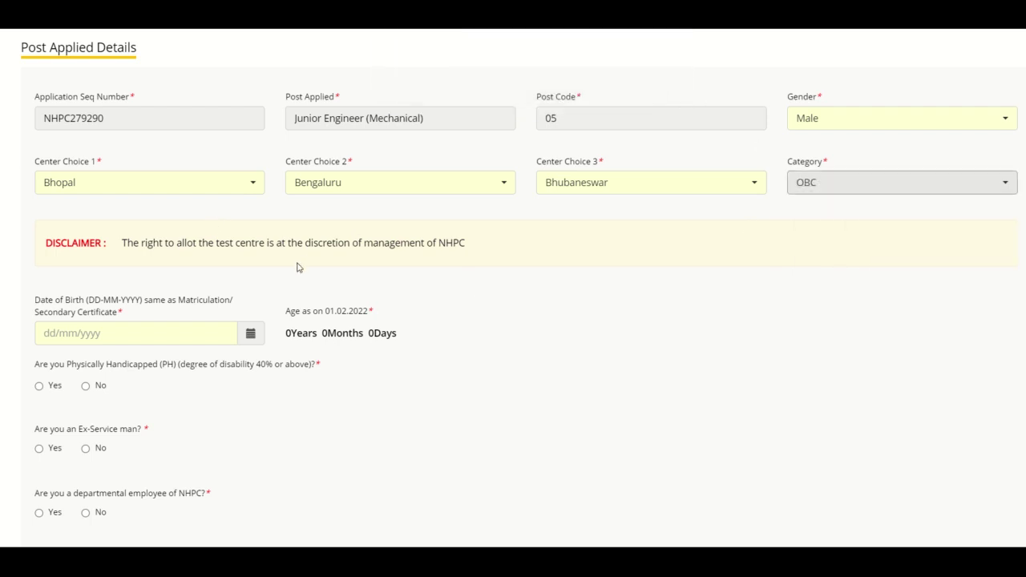
# - Answer No to the physically handicapped question and change the category to SC
pyautogui.scroll(-1, 296, 267)
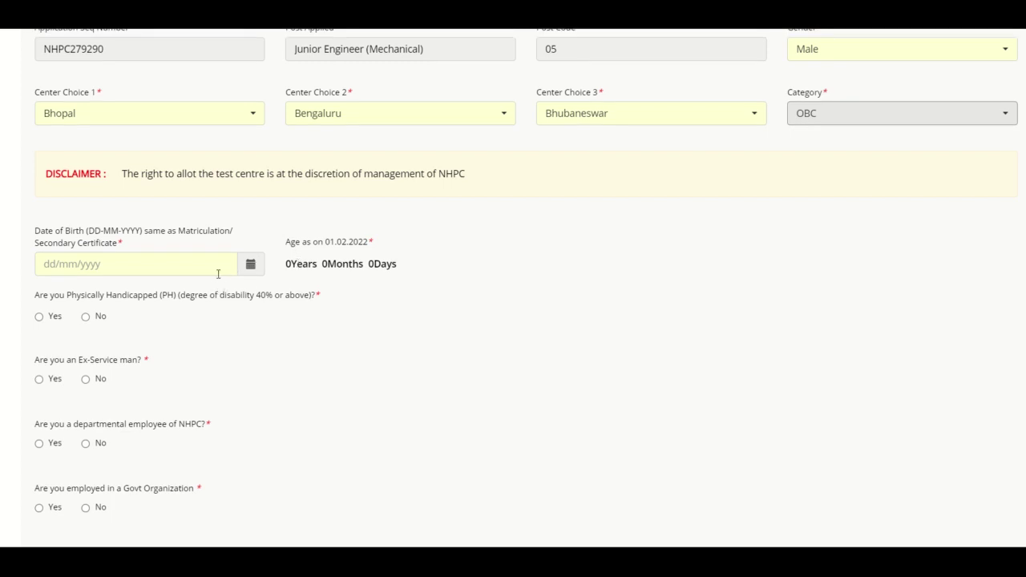
pyautogui.scroll(-1, 114, 324)
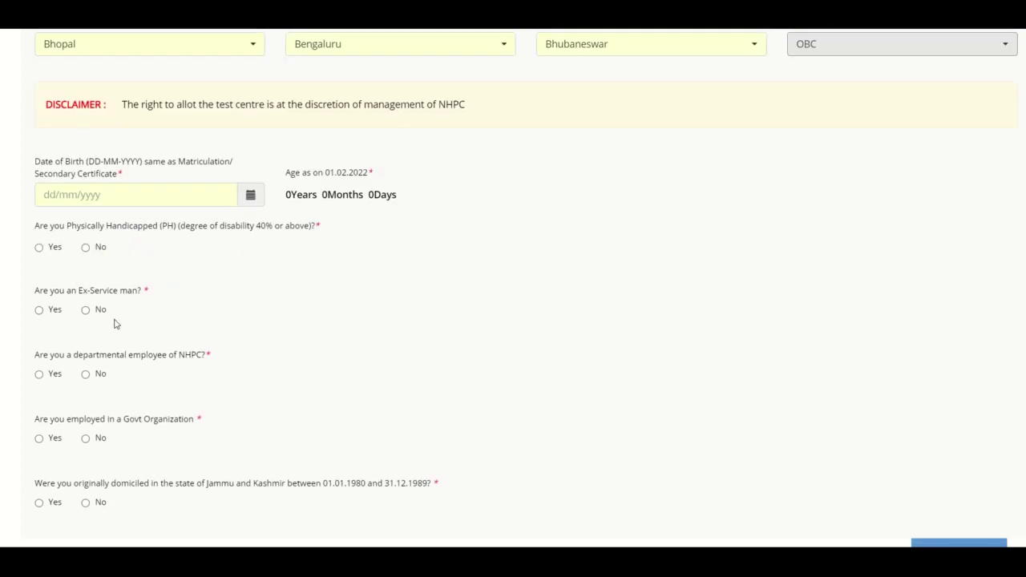
pyautogui.click(84, 249)
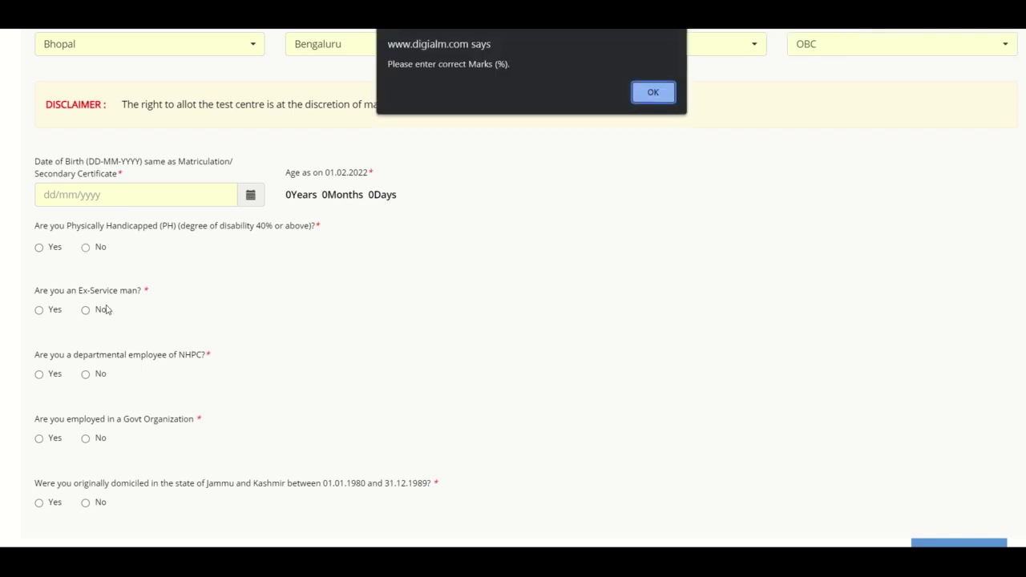
pyautogui.click(655, 91)
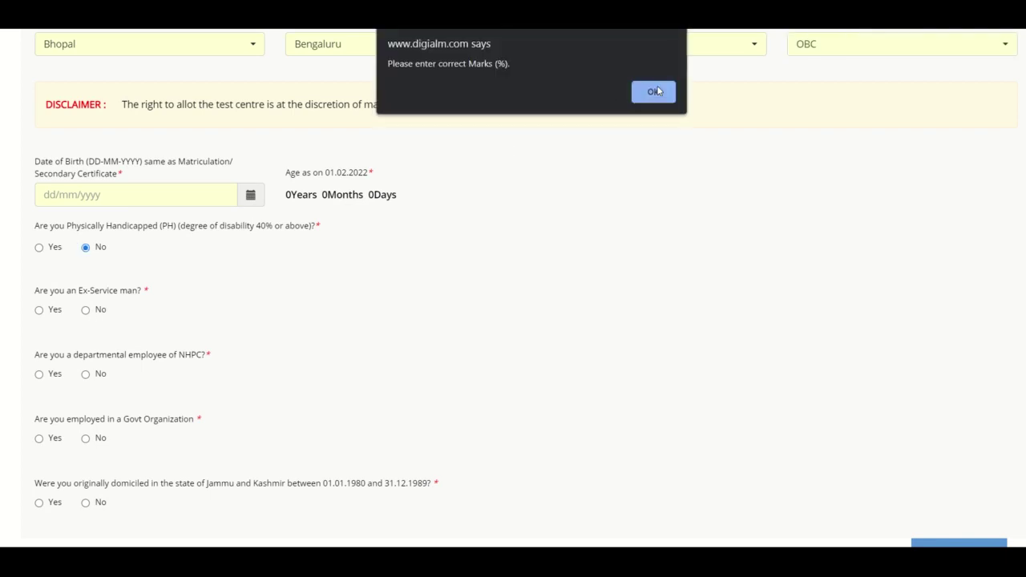
pyautogui.scroll(3, 545, 176)
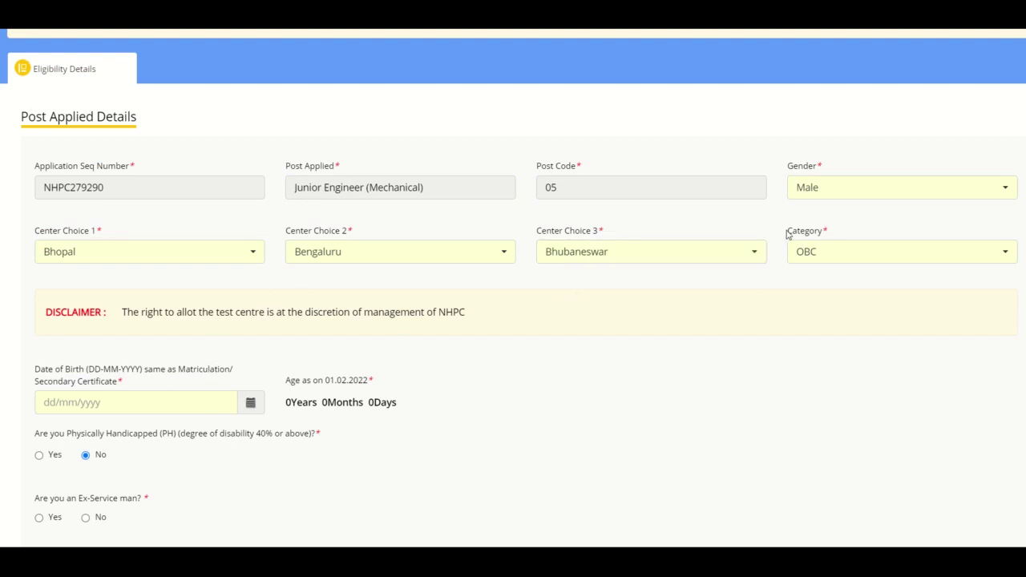
pyautogui.click(822, 253)
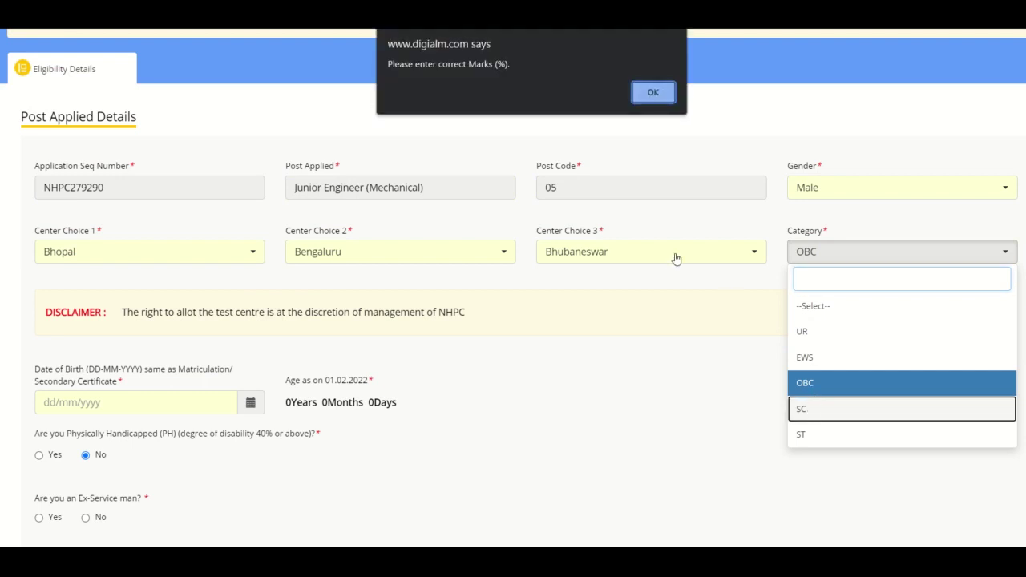
pyautogui.click(650, 93)
# - Answer No to the ex-serviceman, NHPC employee and Jammu and Kashmir domicile questions
pyautogui.scroll(-1, 523, 263)
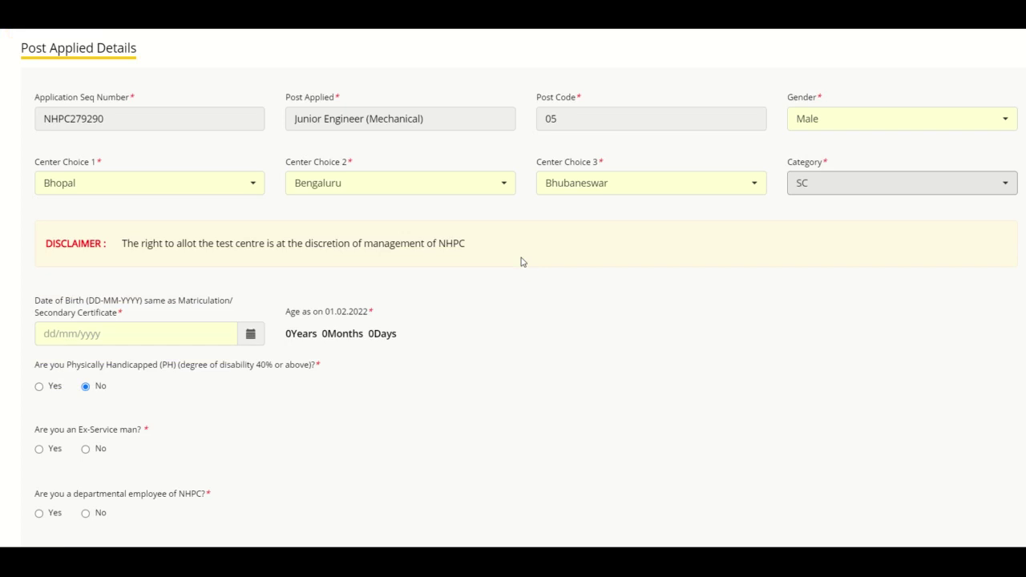
pyautogui.scroll(-2, 523, 260)
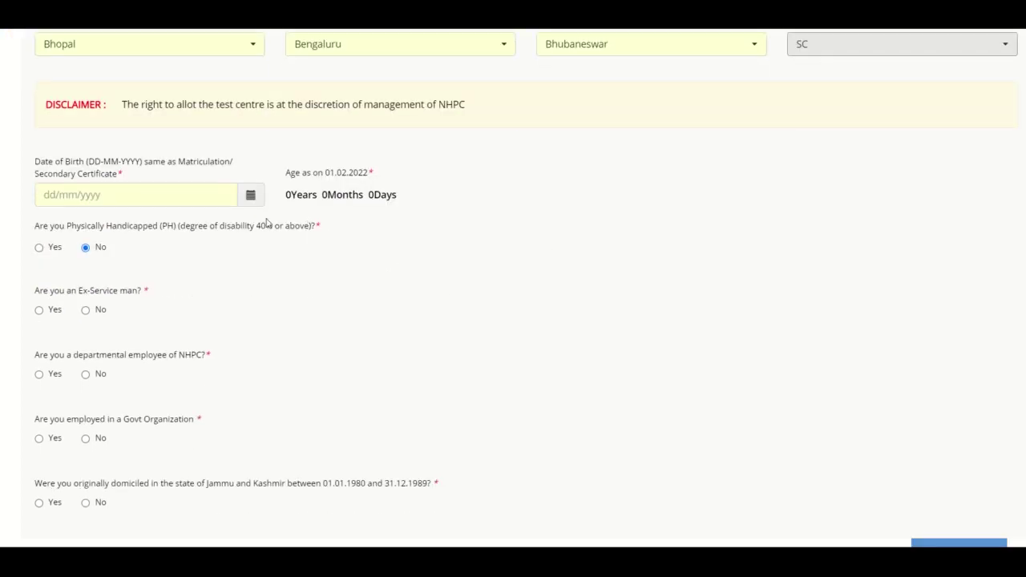
pyautogui.click(85, 310)
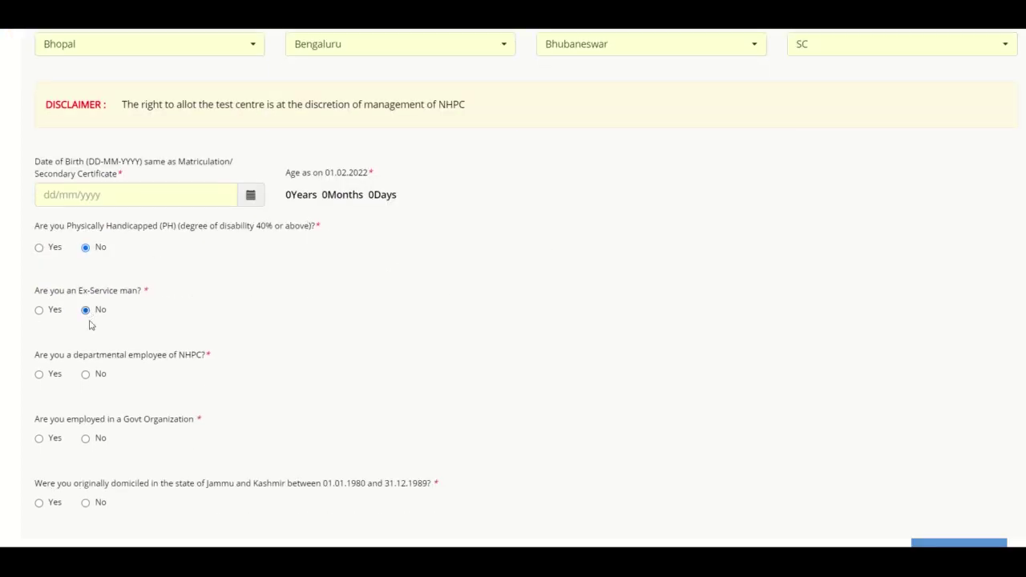
pyautogui.click(85, 374)
pyautogui.scroll(-1, 108, 363)
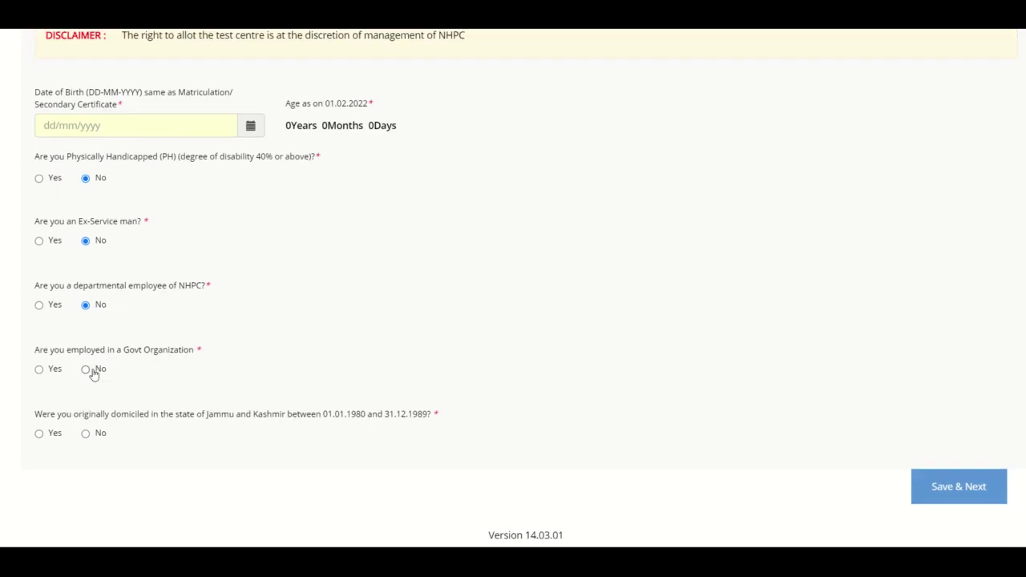
pyautogui.click(86, 433)
# - Submit the eligibility details and bring the empty Present and Permanent Address sections into view
pyautogui.click(962, 489)
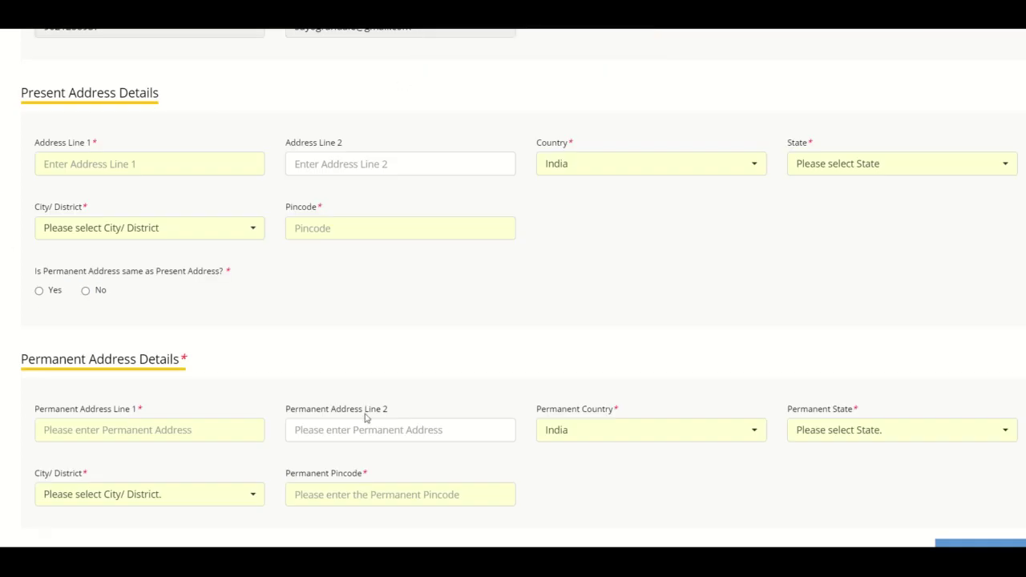
pyautogui.scroll(-1, 553, 383)
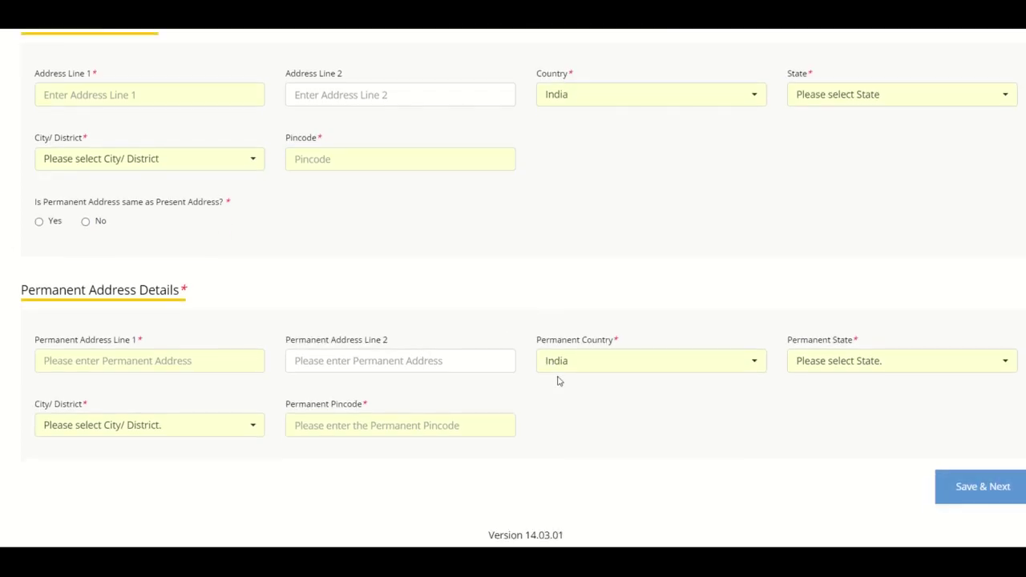